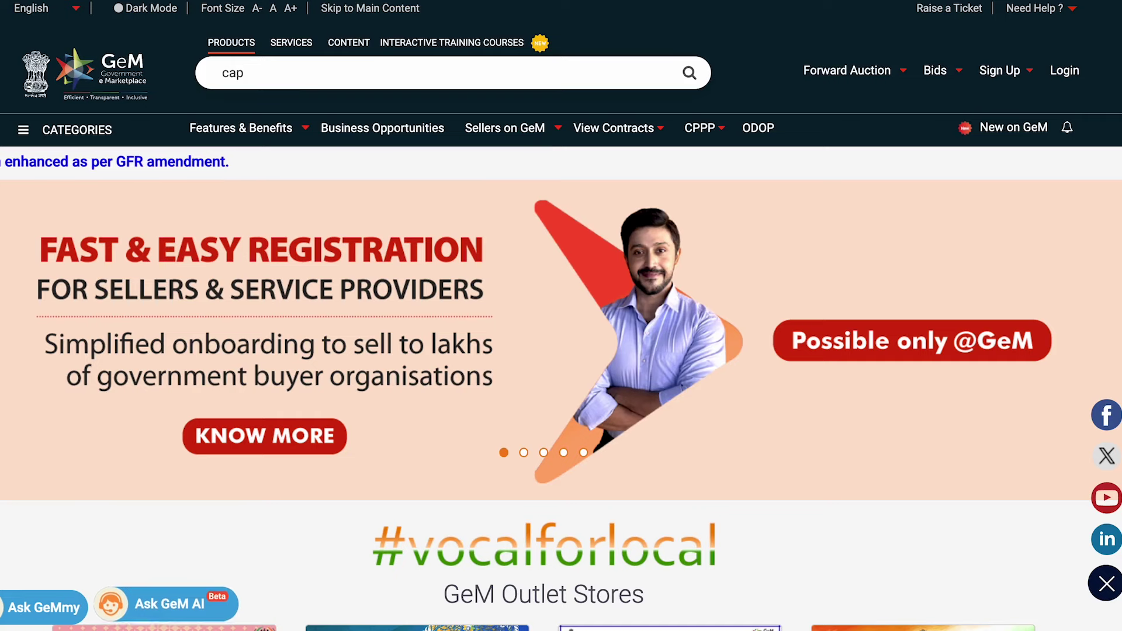
Search the products for "cap" and open the Peak Cap category under Uniforms.
{"action": "key", "text": "Return"}
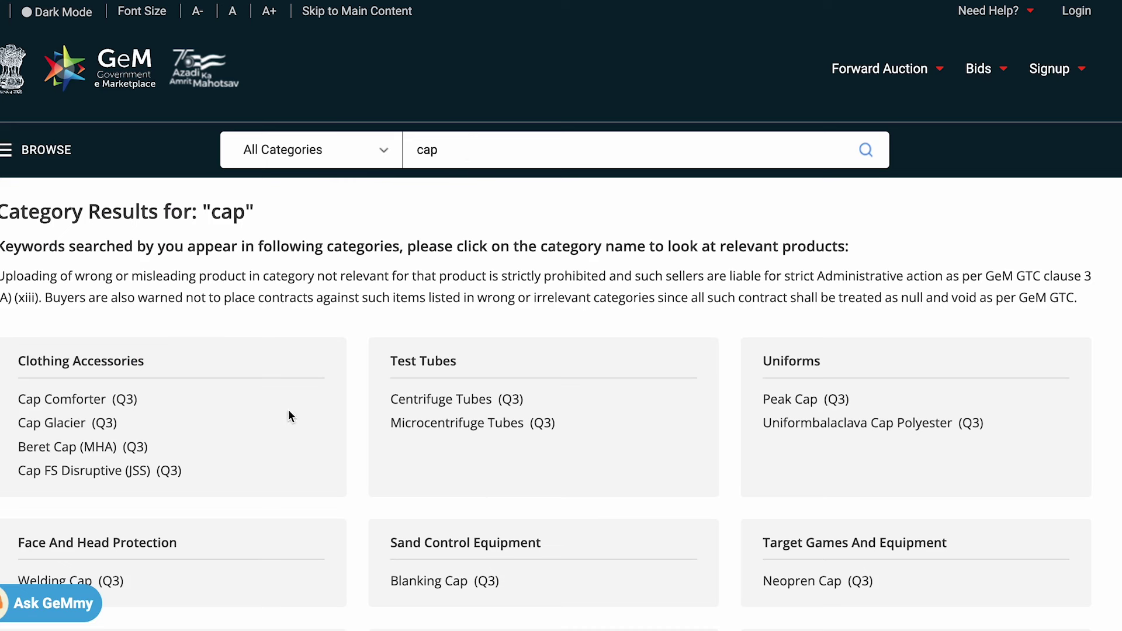
{"action": "left_click", "coordinate": [789, 401]}
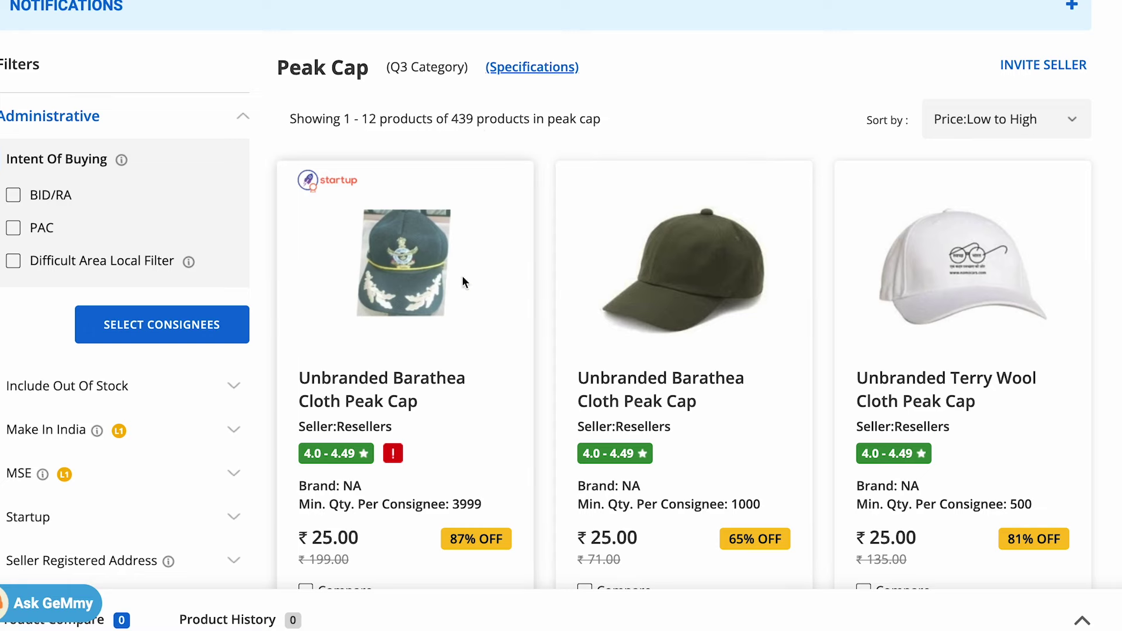
Set the consignee to the Tripura delivery location, enter the required quantity, and search the Peak Cap listings.
{"action": "scroll", "coordinate": [366, 275], "scroll_direction": "down", "scroll_amount": 3}
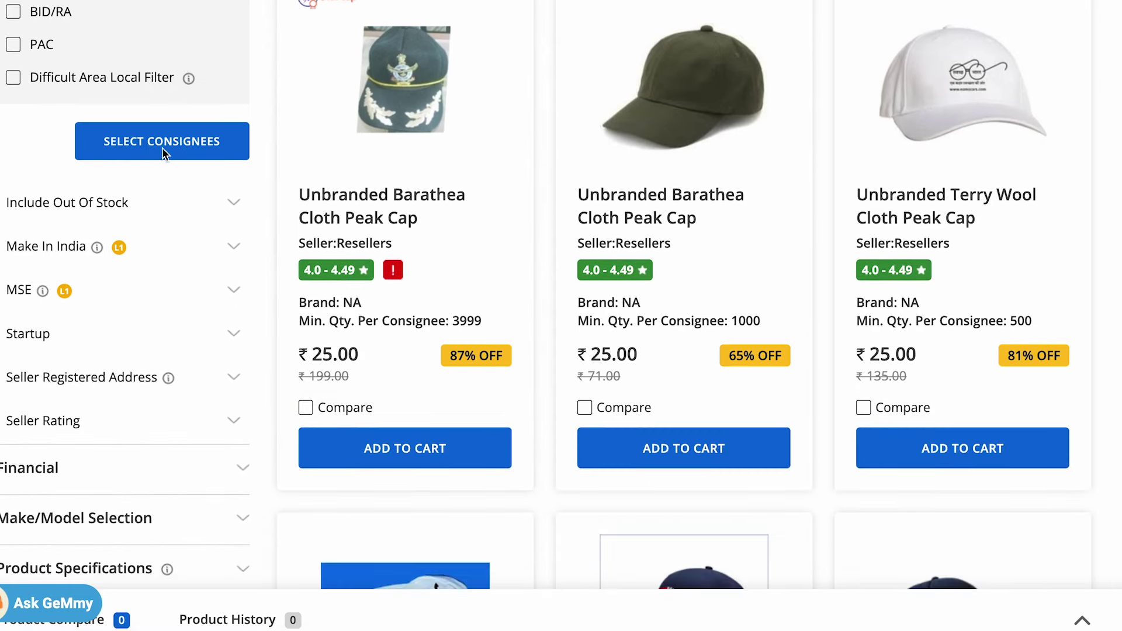
{"action": "left_click", "coordinate": [150, 147]}
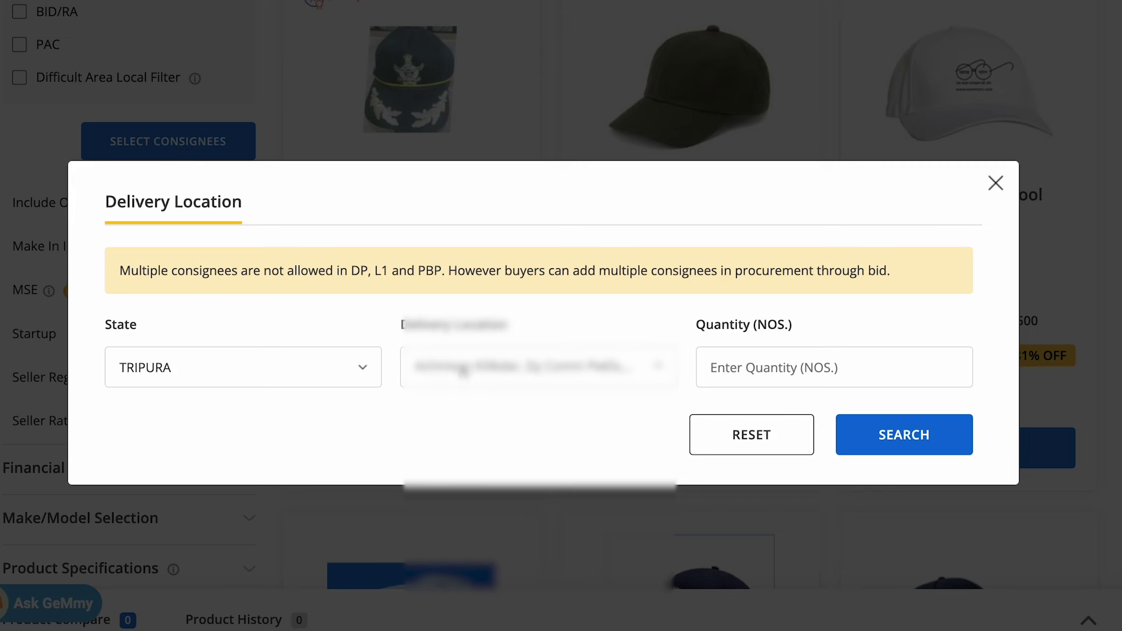
{"action": "left_click", "coordinate": [537, 378]}
{"action": "scroll", "coordinate": [499, 531], "scroll_direction": "down", "scroll_amount": 10}
{"action": "scroll", "coordinate": [507, 520], "scroll_direction": "up", "scroll_amount": 1}
{"action": "scroll", "coordinate": [517, 500], "scroll_direction": "up", "scroll_amount": 10}
{"action": "left_click", "coordinate": [759, 368]}
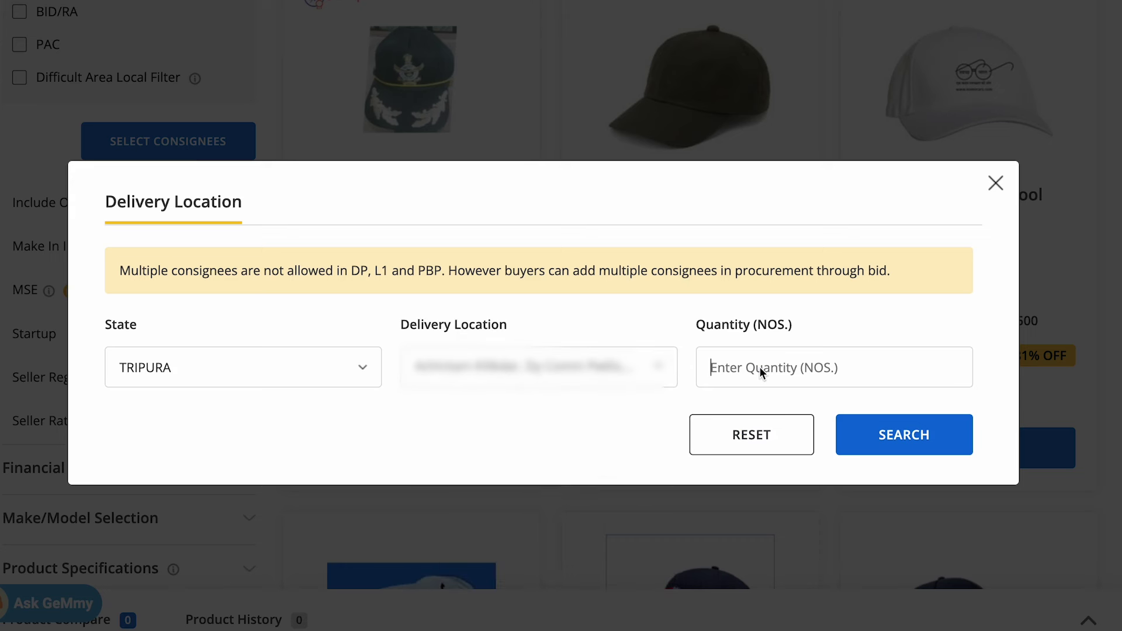
{"action": "type", "text": "50"}
{"action": "left_click", "coordinate": [893, 439]}
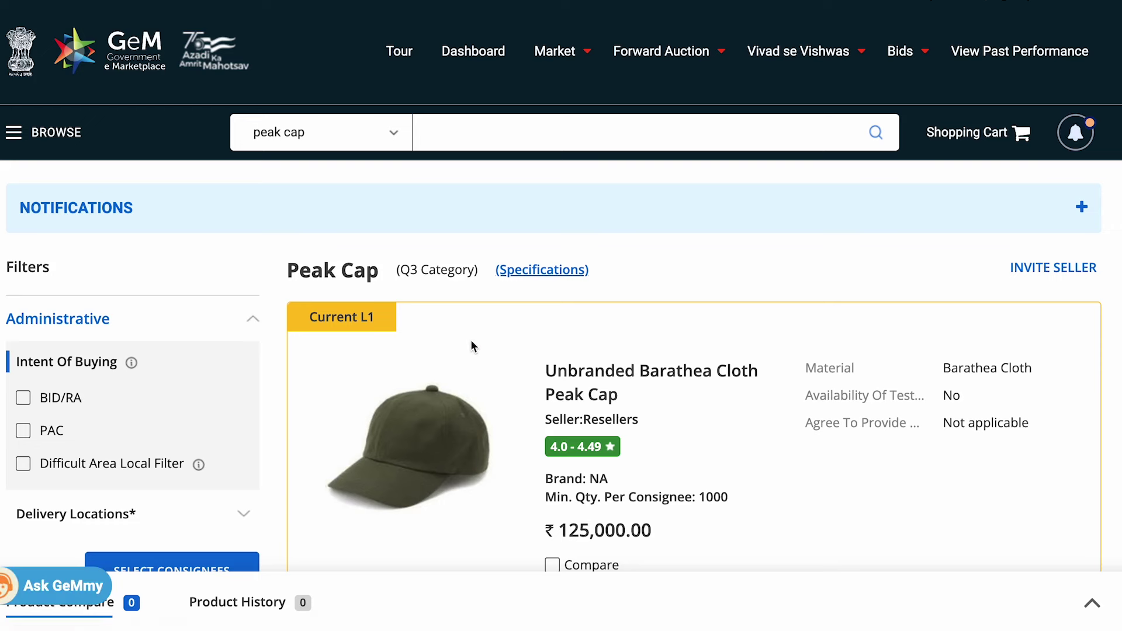
Expand the Product Specifications filters for peak caps and review the available parameters.
{"action": "scroll", "coordinate": [475, 348], "scroll_direction": "down", "scroll_amount": 3}
{"action": "scroll", "coordinate": [273, 333], "scroll_direction": "down", "scroll_amount": 10}
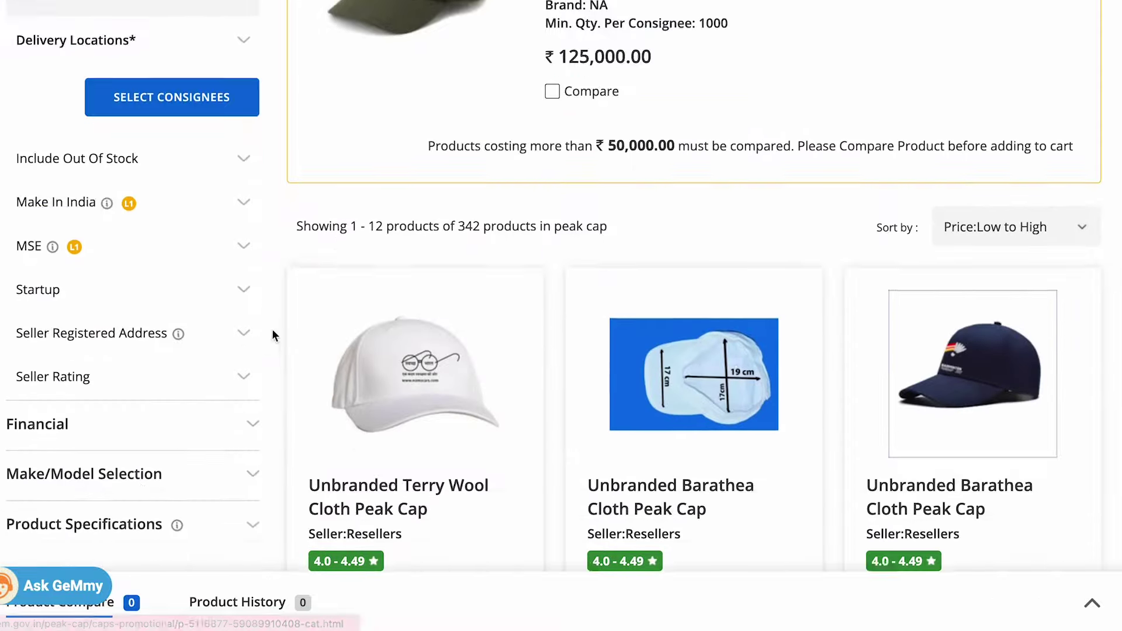
{"action": "left_click", "coordinate": [92, 341]}
{"action": "scroll", "coordinate": [246, 350], "scroll_direction": "down", "scroll_amount": 2}
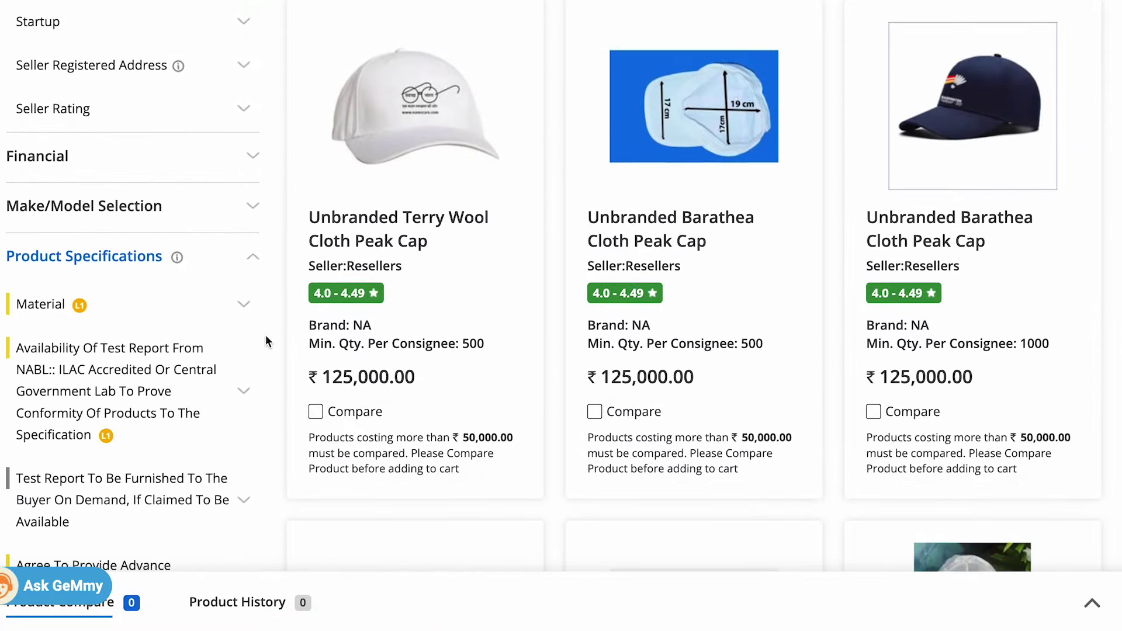
{"action": "scroll", "coordinate": [129, 327], "scroll_direction": "up", "scroll_amount": 12}
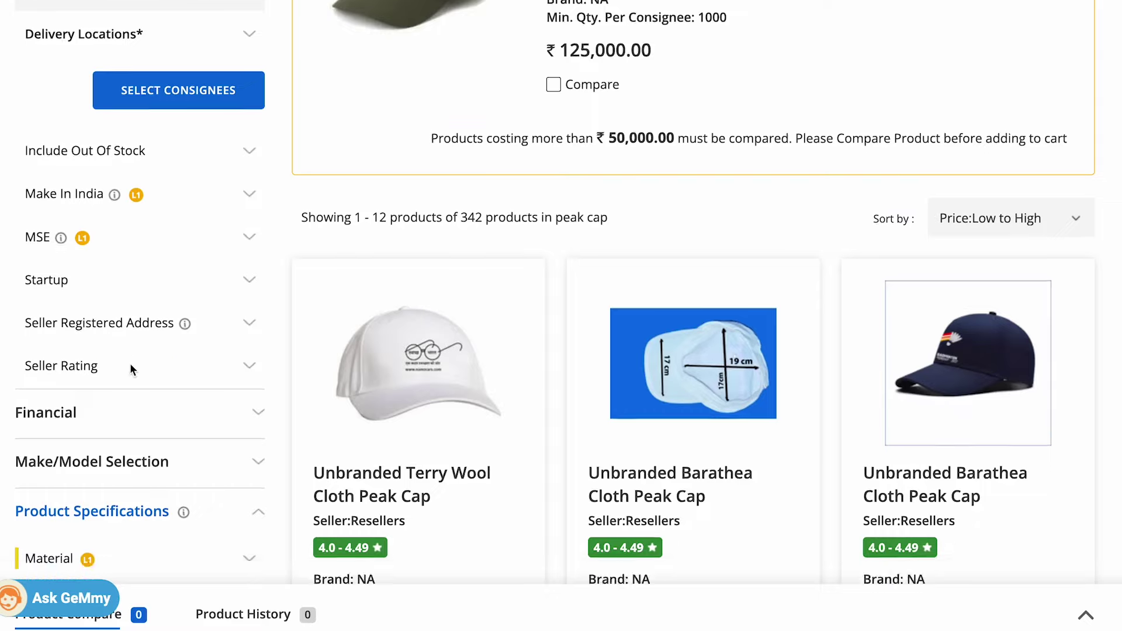
Expand the Make/Model Selection filters to review the brand and model options.
{"action": "scroll", "coordinate": [111, 364], "scroll_direction": "down", "scroll_amount": 2}
{"action": "left_click", "coordinate": [87, 363]}
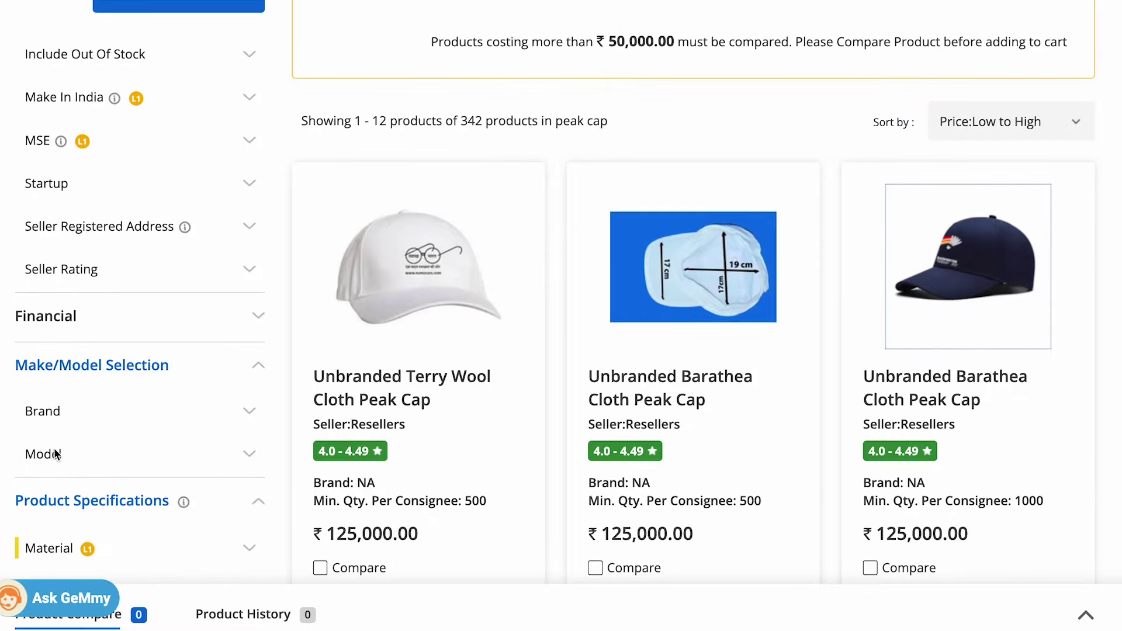
{"action": "scroll", "coordinate": [111, 370], "scroll_direction": "down", "scroll_amount": 1}
{"action": "scroll", "coordinate": [113, 374], "scroll_direction": "down", "scroll_amount": 1}
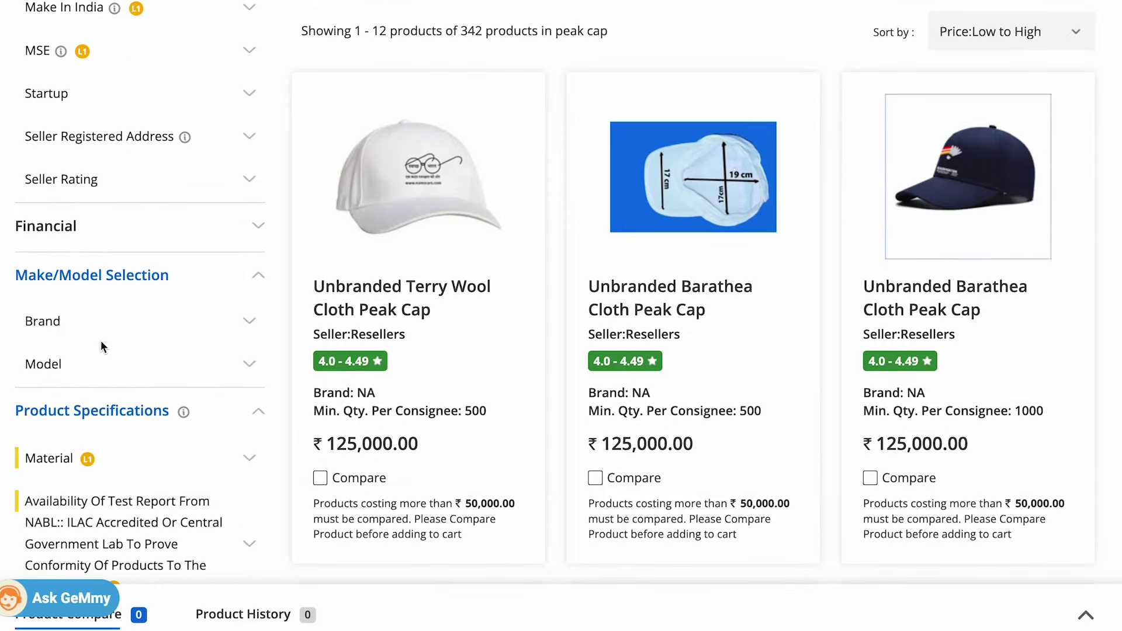
{"action": "scroll", "coordinate": [107, 351], "scroll_direction": "down", "scroll_amount": 2}
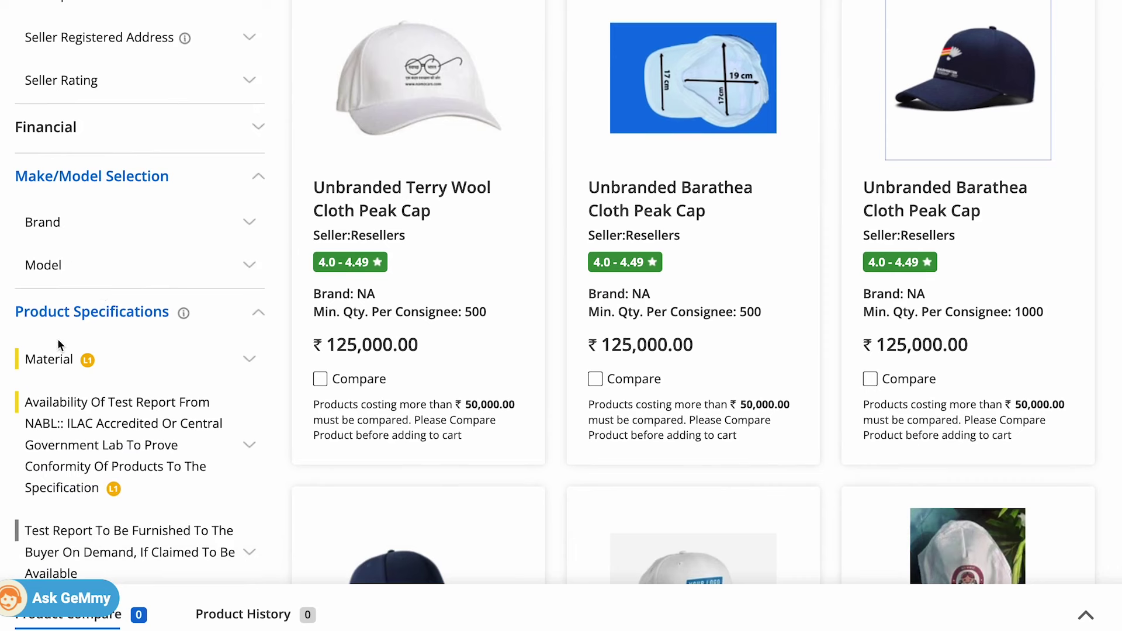
Filter the peak caps by Terry Wool Cloth material, with No for providing advance samples before commencement of supply.
{"action": "left_click_drag", "start_coordinate": [13, 322], "coordinate": [144, 323]}
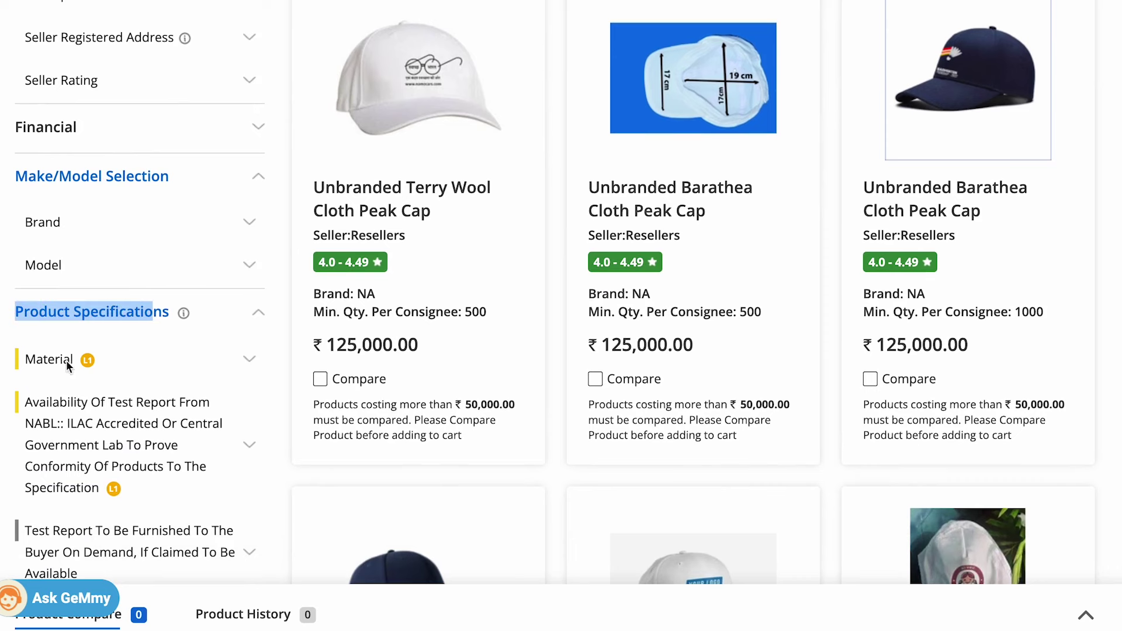
{"action": "scroll", "coordinate": [89, 398], "scroll_direction": "down", "scroll_amount": 8}
{"action": "scroll", "coordinate": [122, 204], "scroll_direction": "up", "scroll_amount": 2}
{"action": "scroll", "coordinate": [124, 205], "scroll_direction": "up", "scroll_amount": 5}
{"action": "scroll", "coordinate": [124, 205], "scroll_direction": "down", "scroll_amount": 4}
{"action": "left_click", "coordinate": [121, 134]}
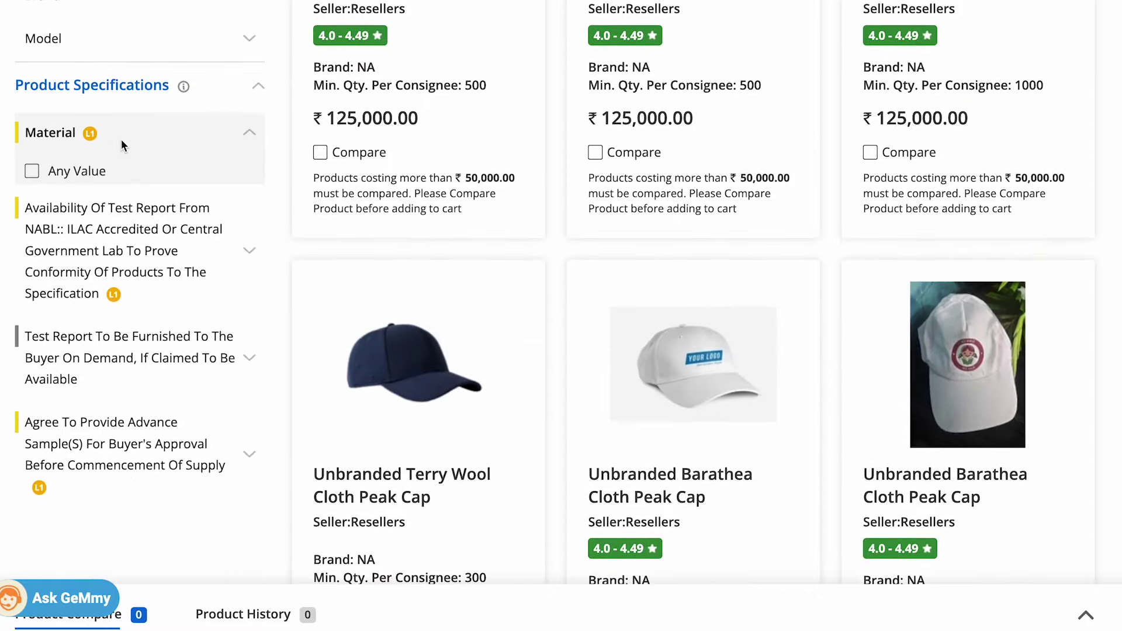
{"action": "left_click", "coordinate": [111, 236]}
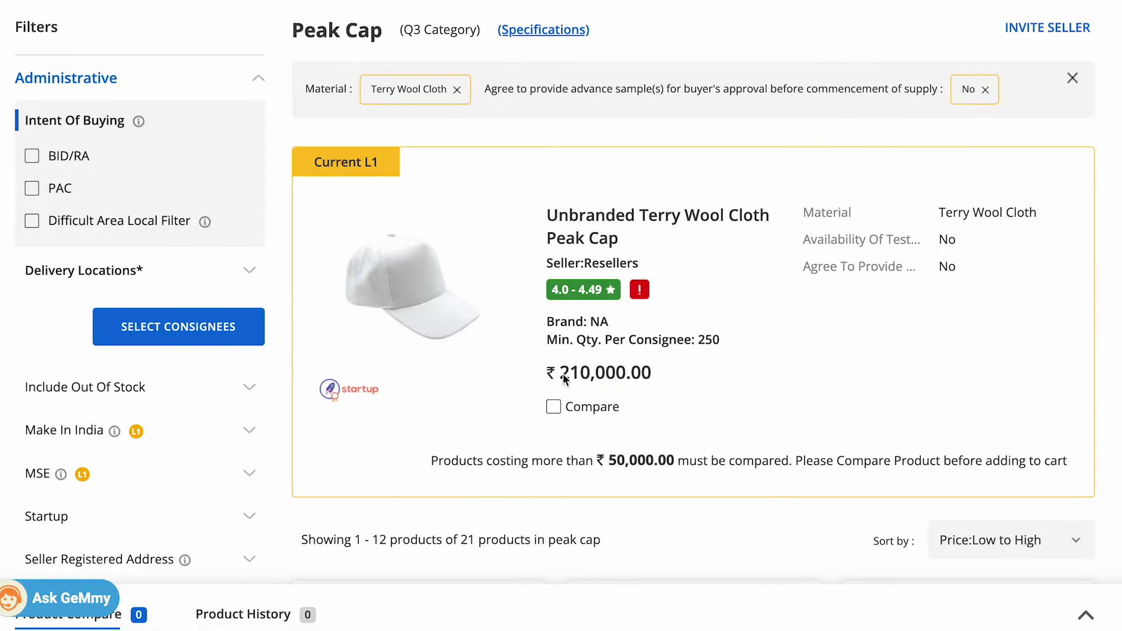
Examine the current L1 price and the other listings in the filtered peak cap results.
{"action": "left_click_drag", "start_coordinate": [581, 379], "coordinate": [658, 383]}
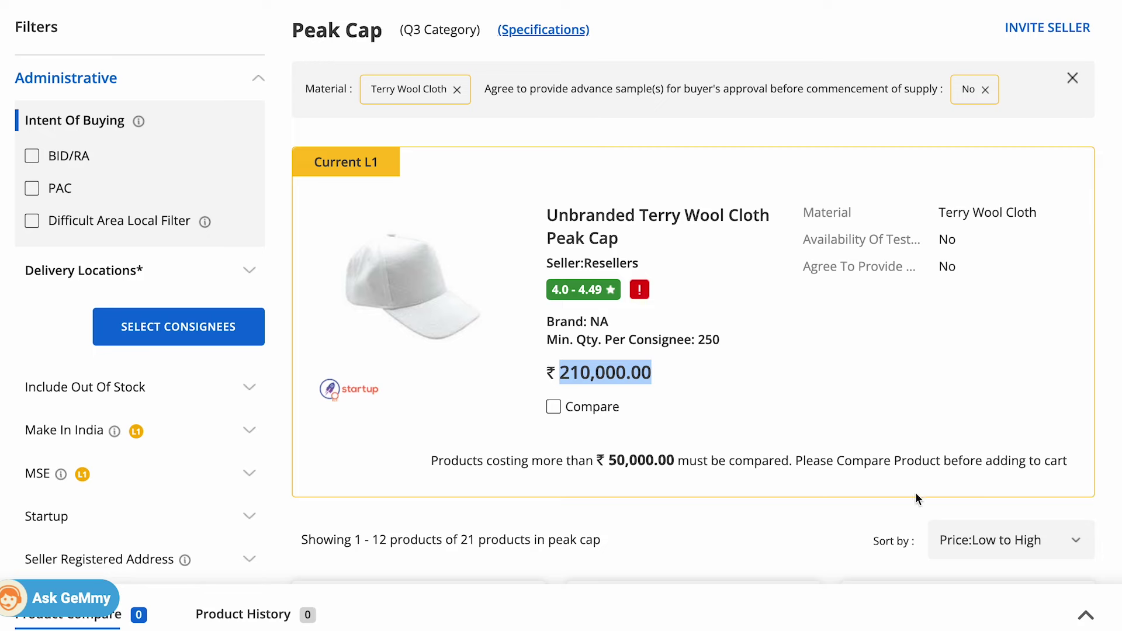
{"action": "scroll", "coordinate": [1054, 462], "scroll_direction": "down", "scroll_amount": 10}
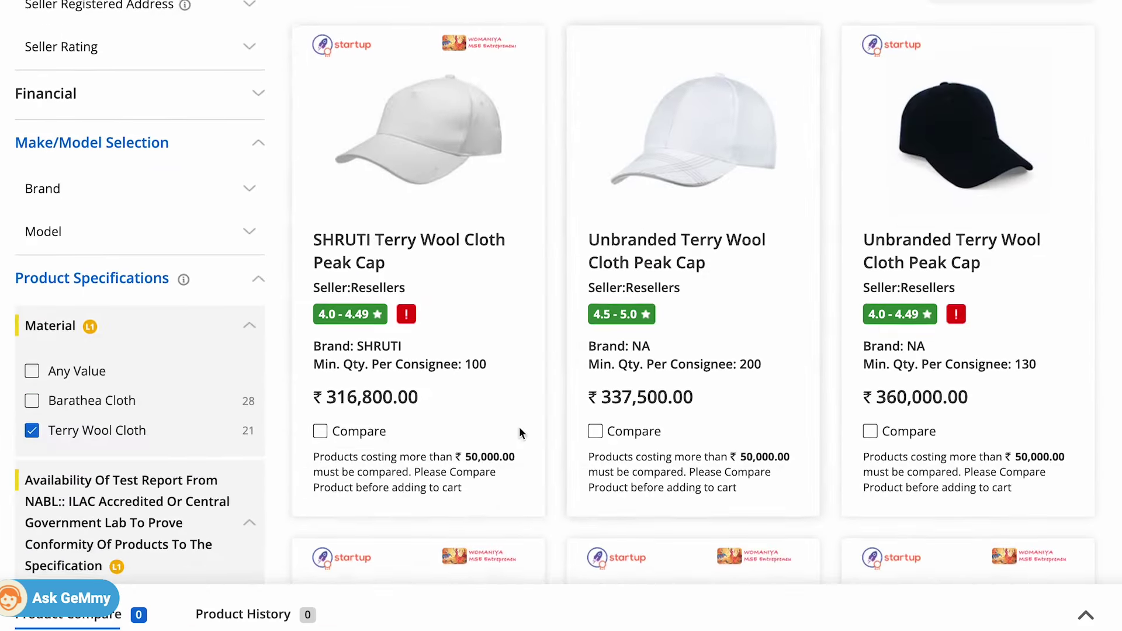
{"action": "scroll", "coordinate": [435, 387], "scroll_direction": "up", "scroll_amount": 10}
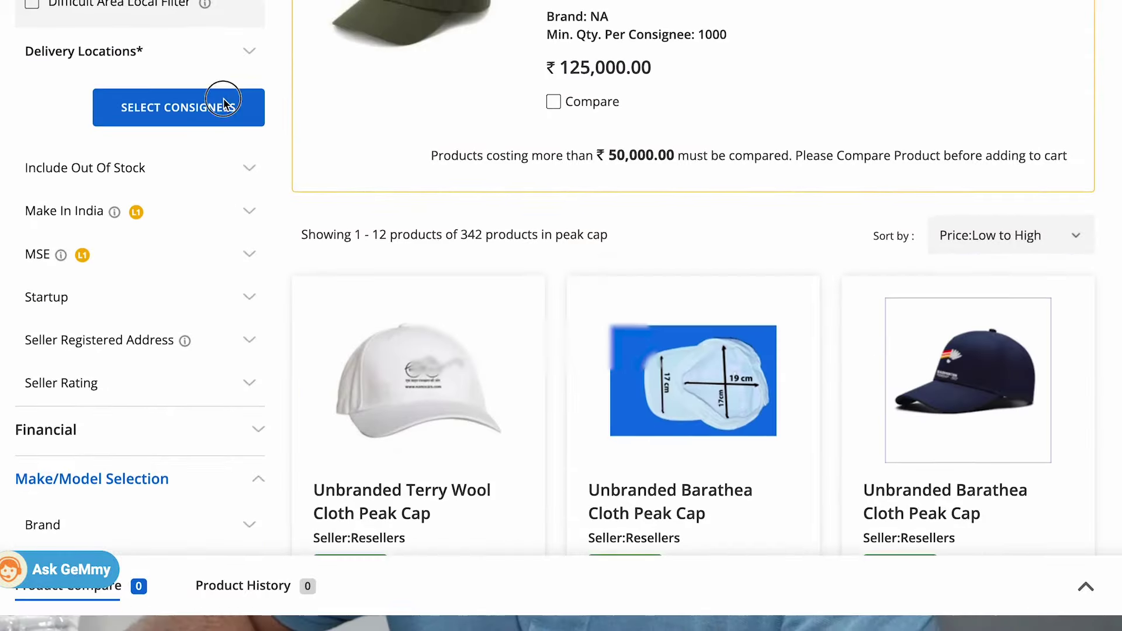
Change the consignee quantity to 50 and search the Peak Cap listings again.
{"action": "left_click", "coordinate": [221, 100]}
{"action": "left_click_drag", "start_coordinate": [748, 340], "coordinate": [734, 338]}
{"action": "key", "text": "BackSpace"}
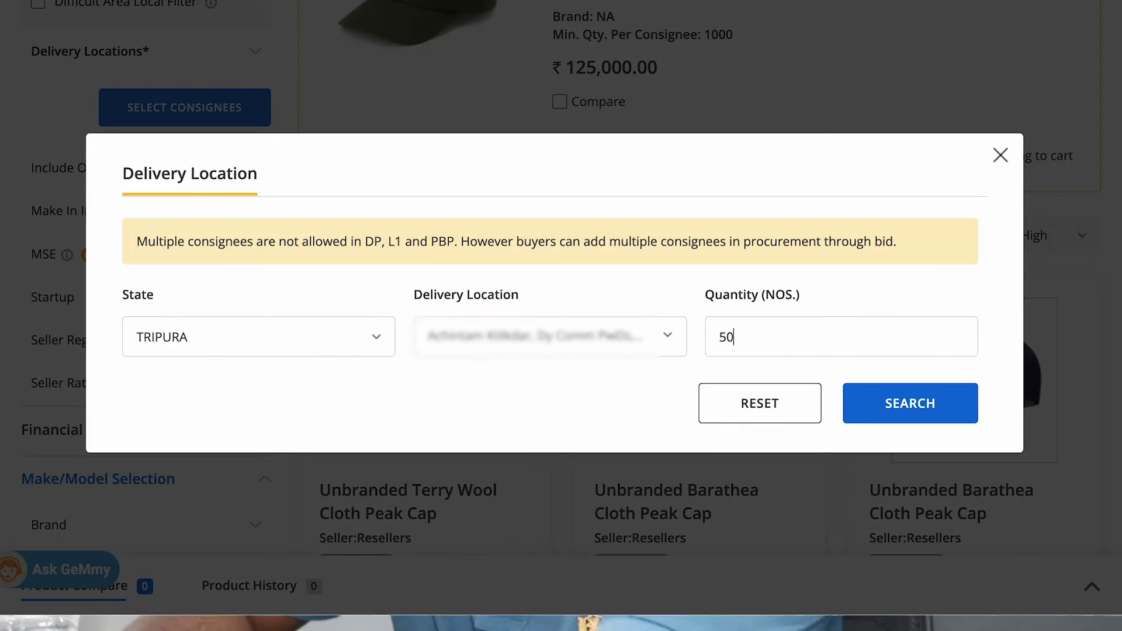
{"action": "left_click", "coordinate": [893, 402]}
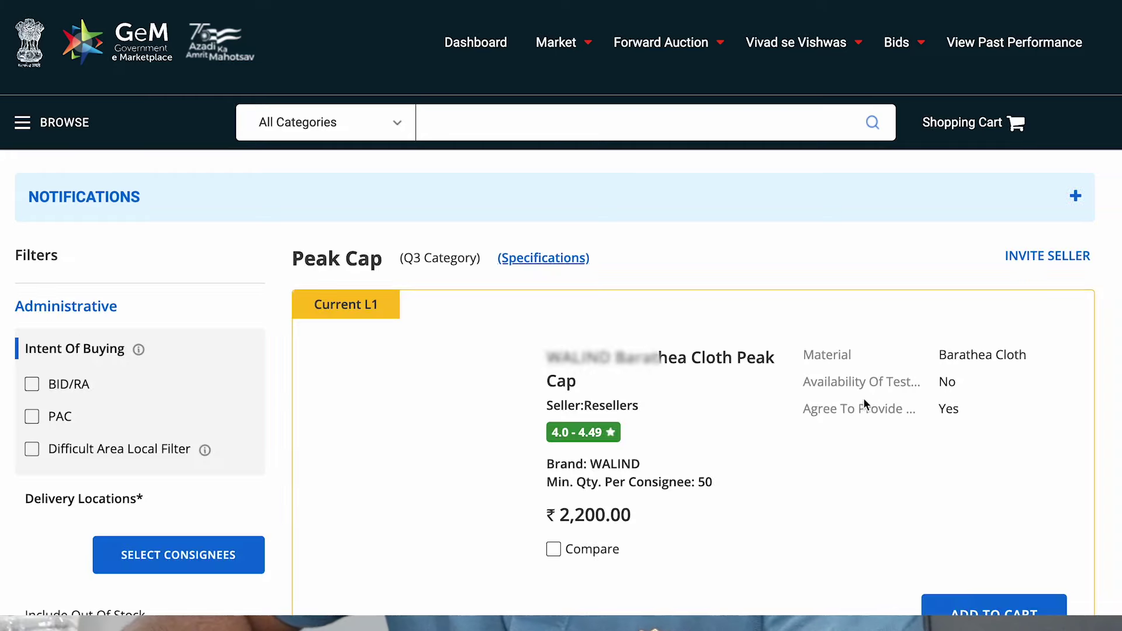
Add the current L1 WALIND Barathea Cloth Peak Cap to the cart with Direct Purchase as the intent of buying.
{"action": "scroll", "coordinate": [615, 354], "scroll_direction": "down", "scroll_amount": 3}
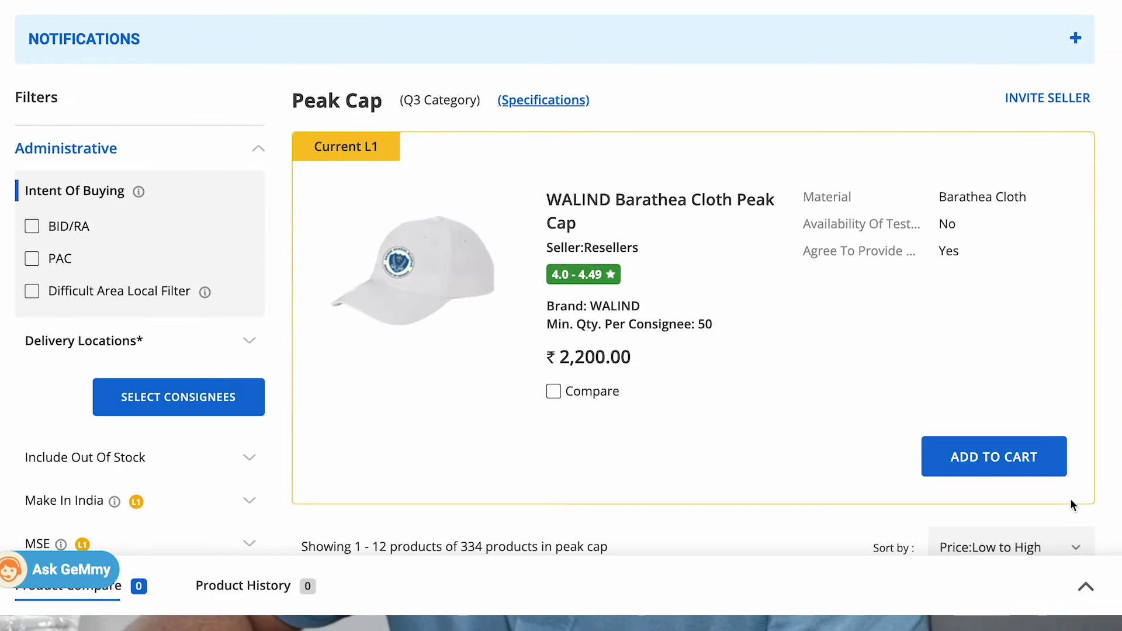
{"action": "left_click", "coordinate": [1001, 459]}
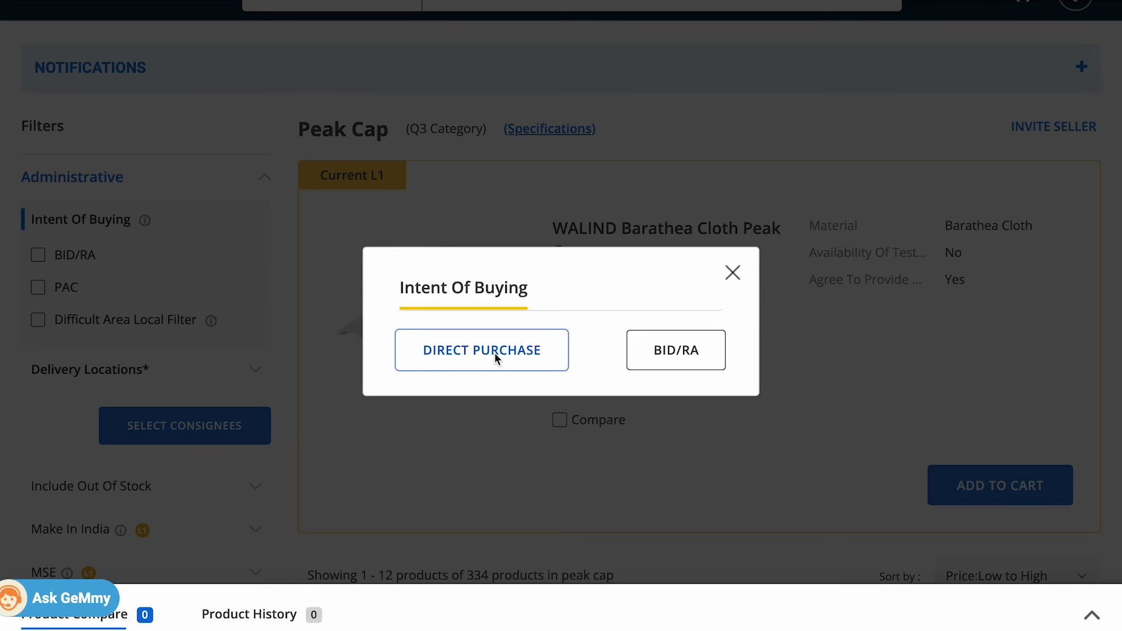
{"action": "left_click", "coordinate": [496, 326]}
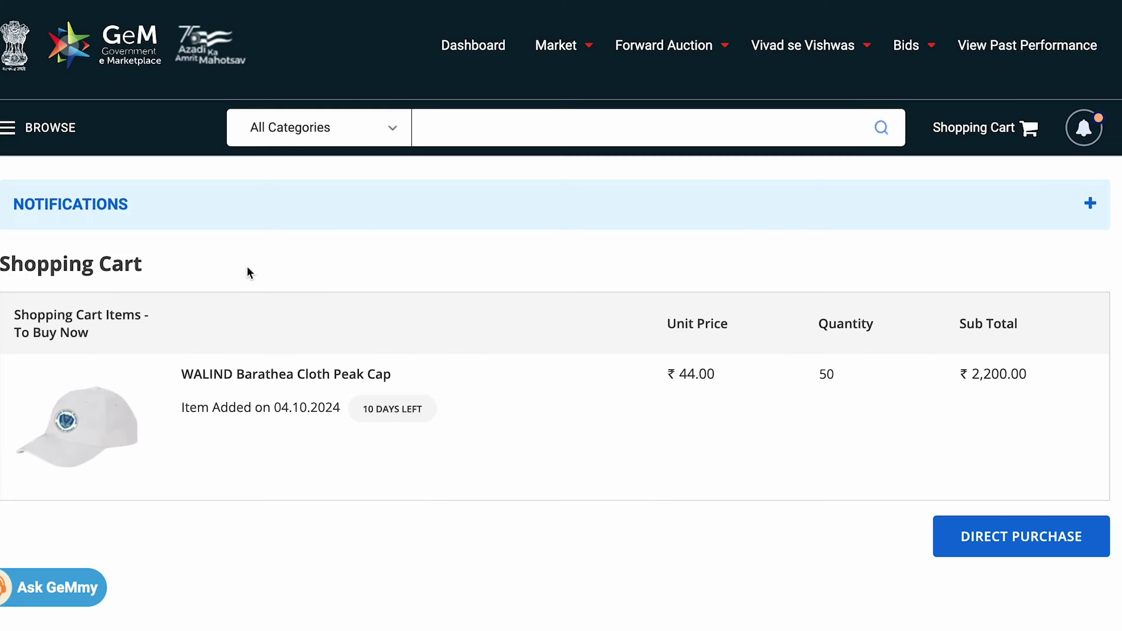
Return from the shopping cart to the earlier Peak Cap results and check the consignee delivery details without changing them.
{"action": "key", "text": "alt+Left"}
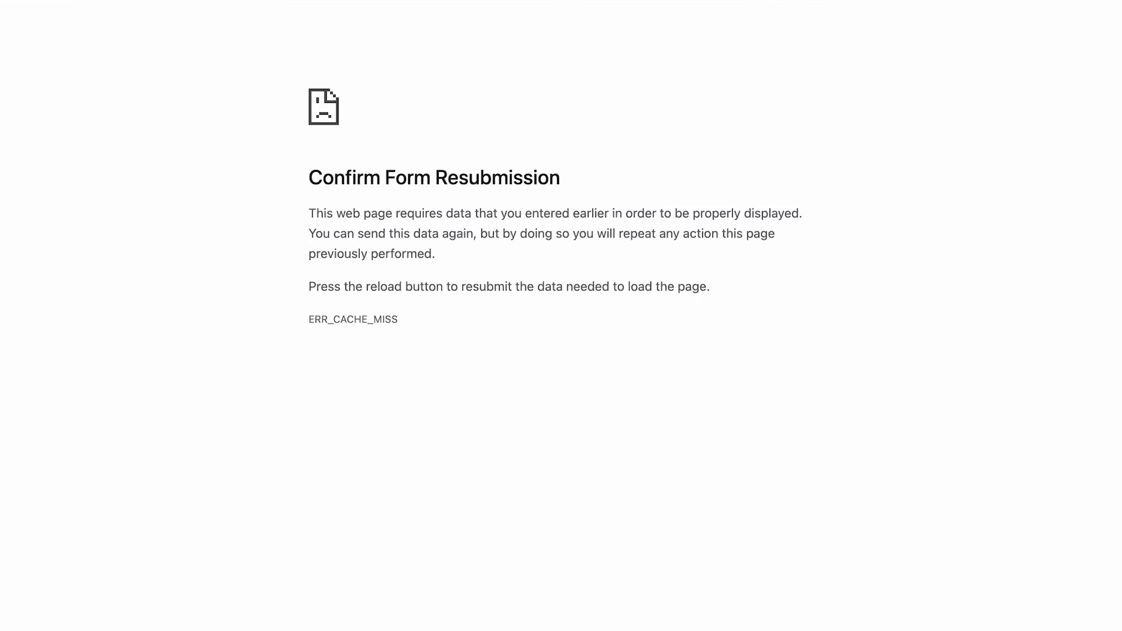
{"action": "key", "text": "alt+Left"}
{"action": "scroll", "coordinate": [570, 329], "scroll_direction": "down", "scroll_amount": 5}
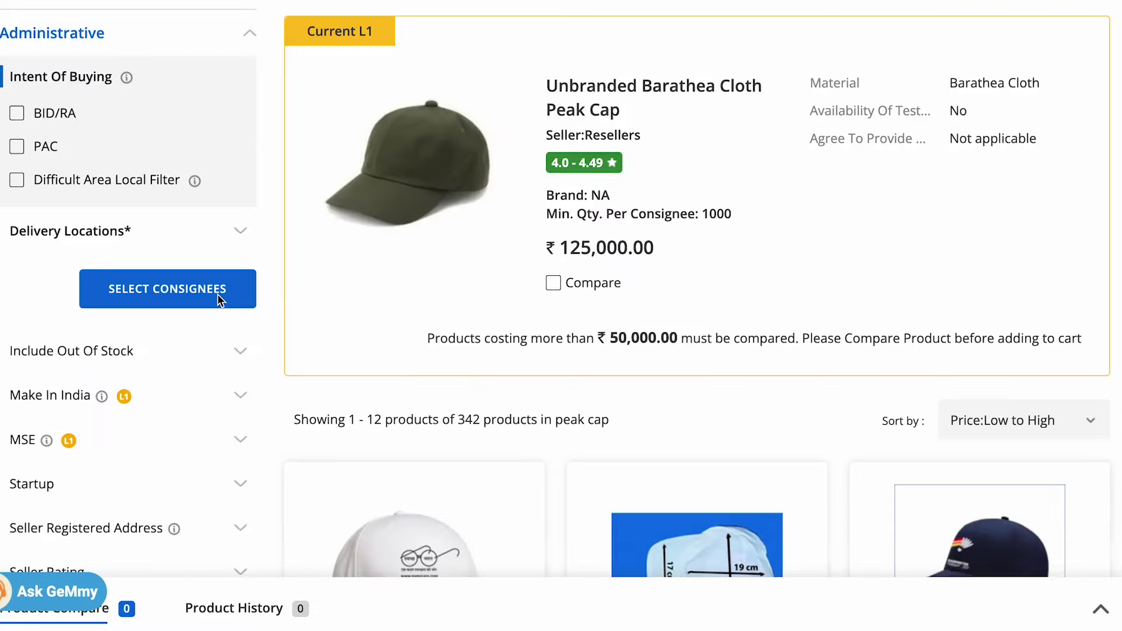
{"action": "left_click", "coordinate": [217, 298]}
{"action": "left_click", "coordinate": [1012, 167]}
Examine the current L1 peak cap's price and label against the other listed caps.
{"action": "left_click_drag", "start_coordinate": [574, 244], "coordinate": [672, 239]}
{"action": "scroll", "coordinate": [719, 245], "scroll_direction": "up", "scroll_amount": 2}
{"action": "left_click_drag", "start_coordinate": [297, 121], "coordinate": [386, 126]}
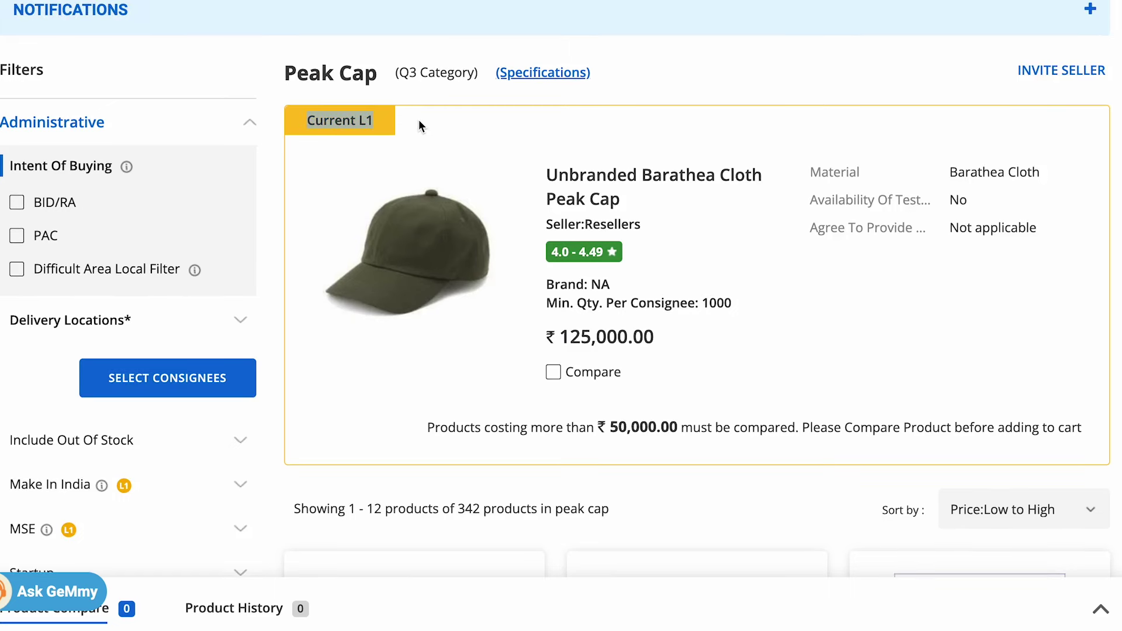
{"action": "scroll", "coordinate": [447, 186], "scroll_direction": "down", "scroll_amount": 5}
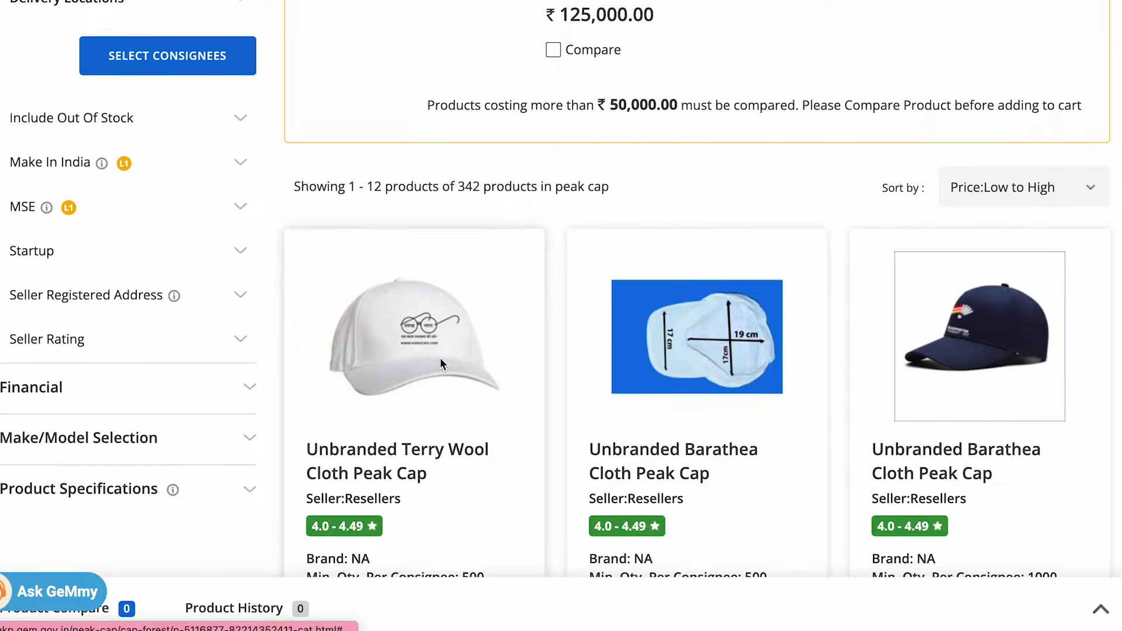
{"action": "scroll", "coordinate": [452, 363], "scroll_direction": "down", "scroll_amount": 1}
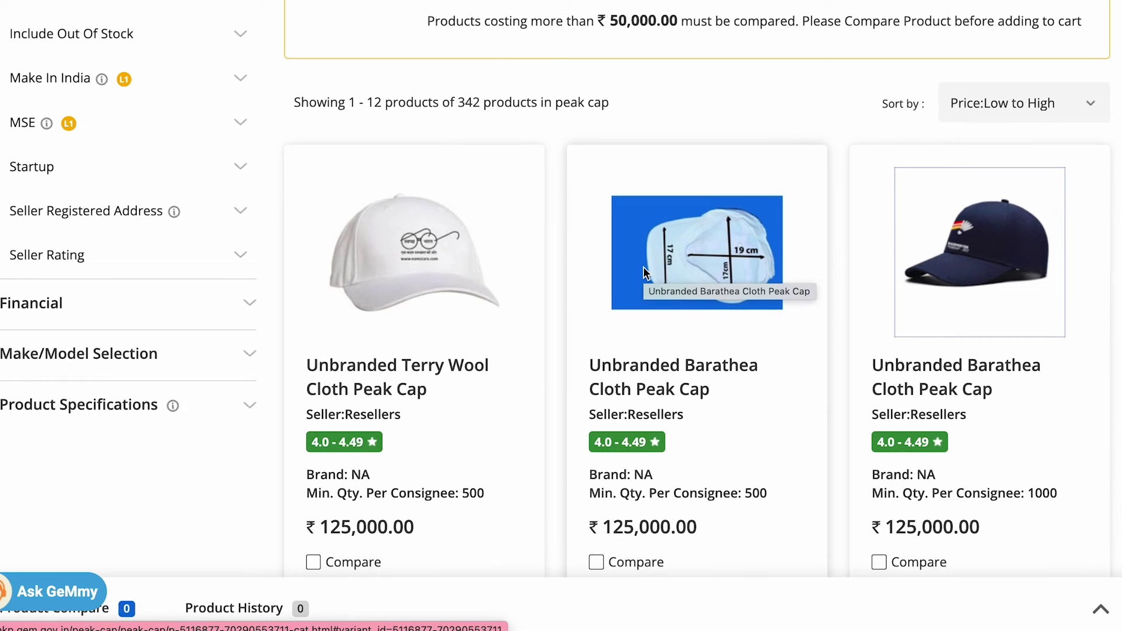
Add the current L1 Unbranded Barathea Cloth Peak Cap to the product comparison.
{"action": "scroll", "coordinate": [526, 274], "scroll_direction": "up", "scroll_amount": 5}
{"action": "scroll", "coordinate": [556, 307], "scroll_direction": "down", "scroll_amount": 1}
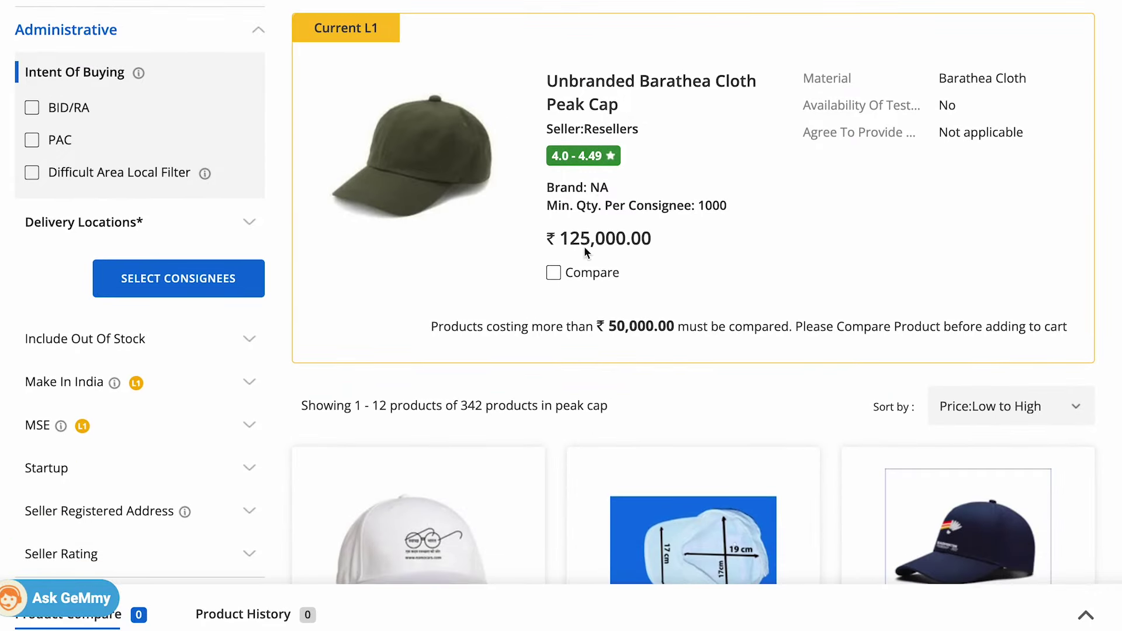
{"action": "left_click_drag", "start_coordinate": [579, 239], "coordinate": [547, 239]}
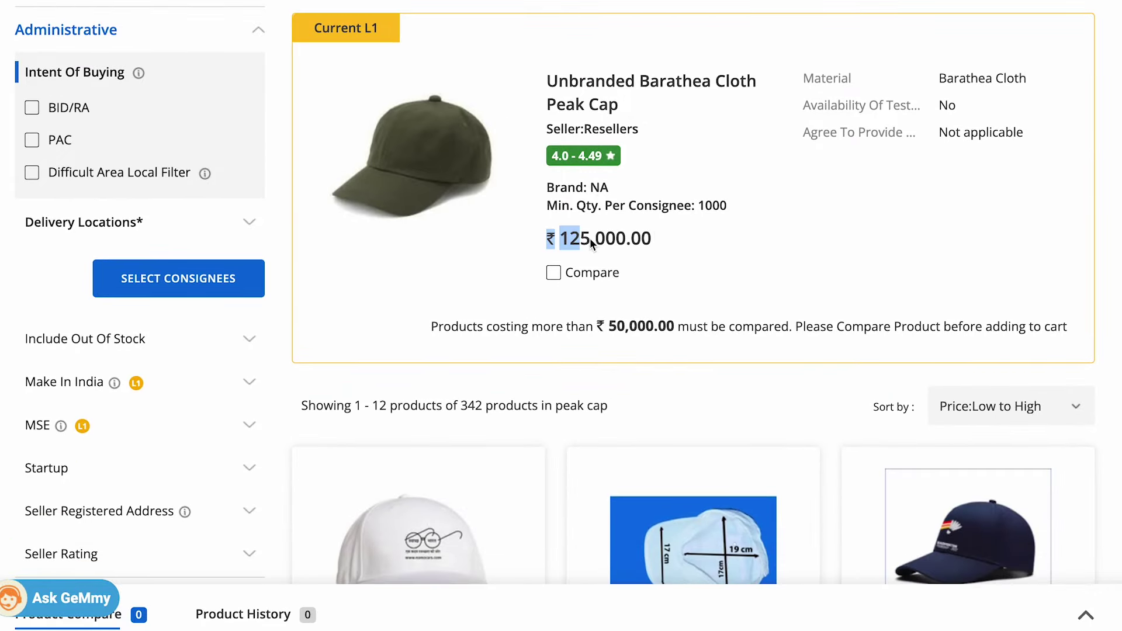
{"action": "left_click", "coordinate": [550, 274]}
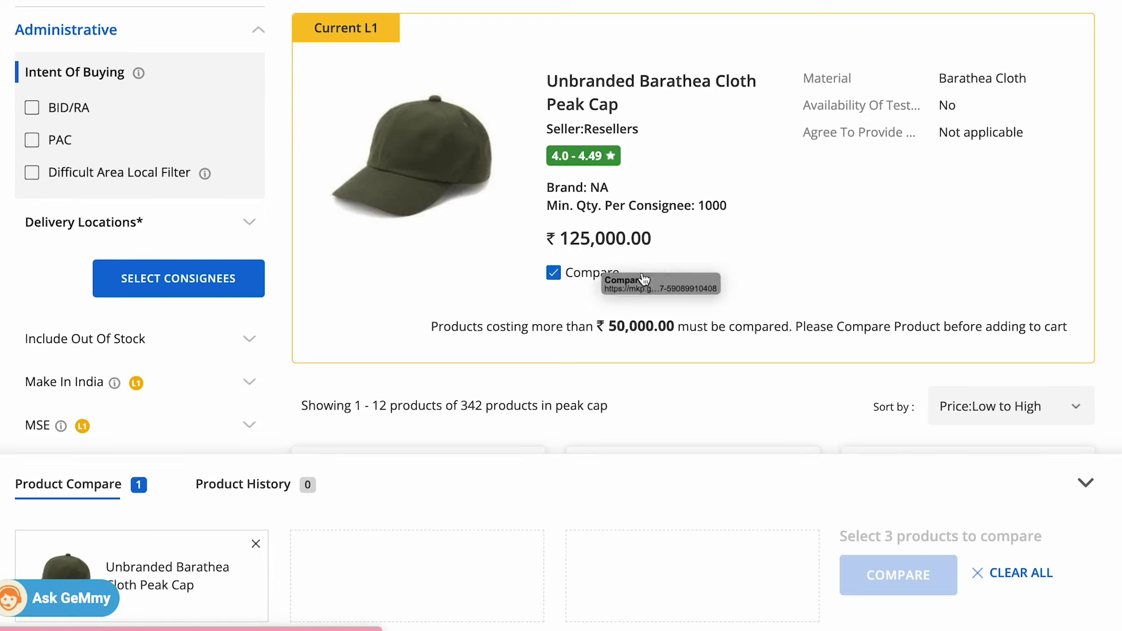
Try to add the ₹125,000.00 Unbranded Terry Wool Cloth Peak Cap to the product comparison.
{"action": "scroll", "coordinate": [697, 257], "scroll_direction": "down", "scroll_amount": 10}
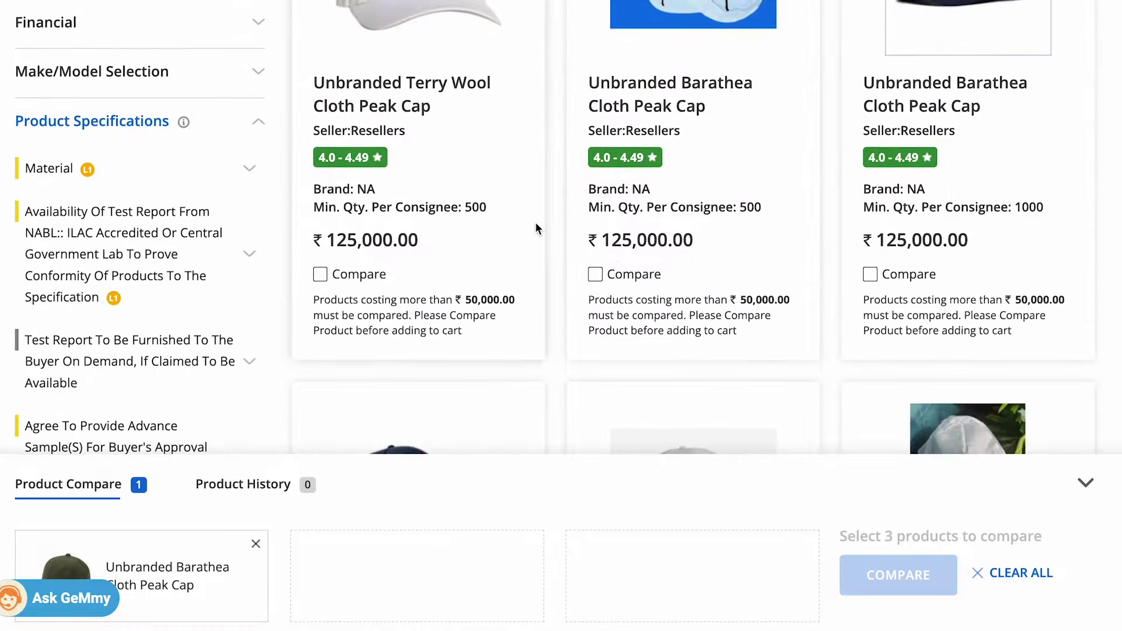
{"action": "scroll", "coordinate": [788, 199], "scroll_direction": "down", "scroll_amount": 6}
{"action": "scroll", "coordinate": [547, 168], "scroll_direction": "up", "scroll_amount": 10}
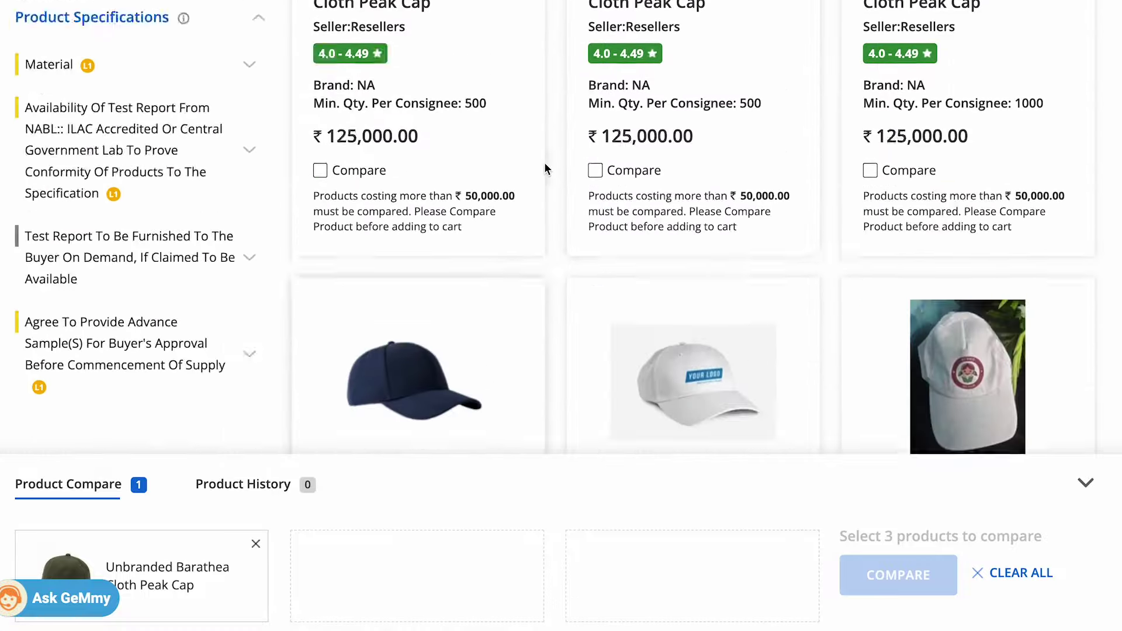
{"action": "scroll", "coordinate": [520, 171], "scroll_direction": "up", "scroll_amount": 5}
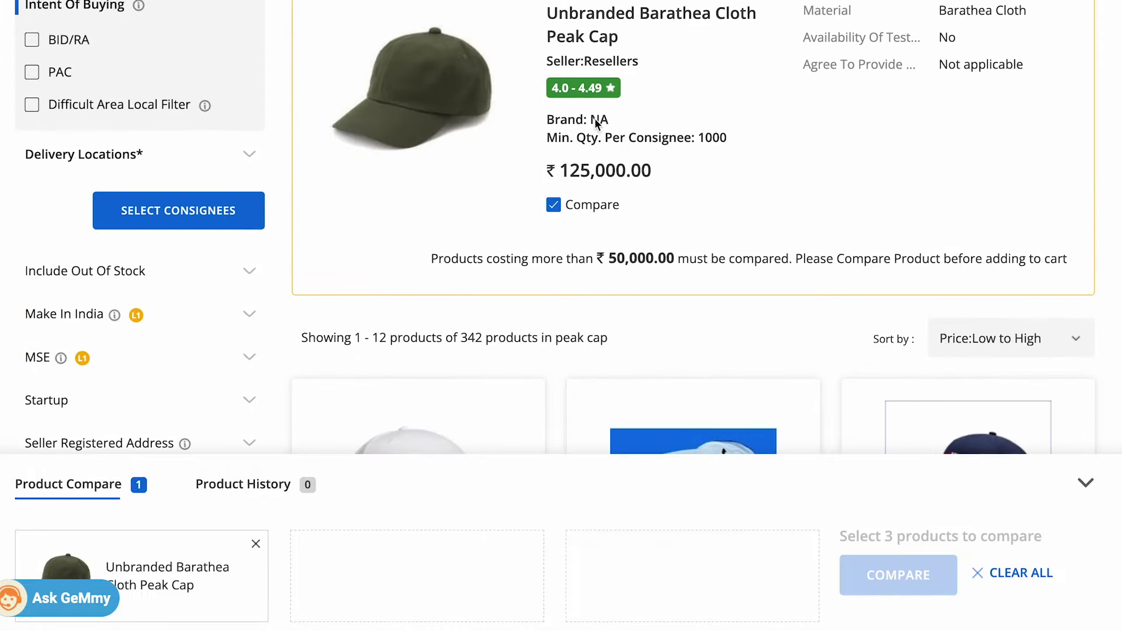
{"action": "scroll", "coordinate": [622, 269], "scroll_direction": "down", "scroll_amount": 9}
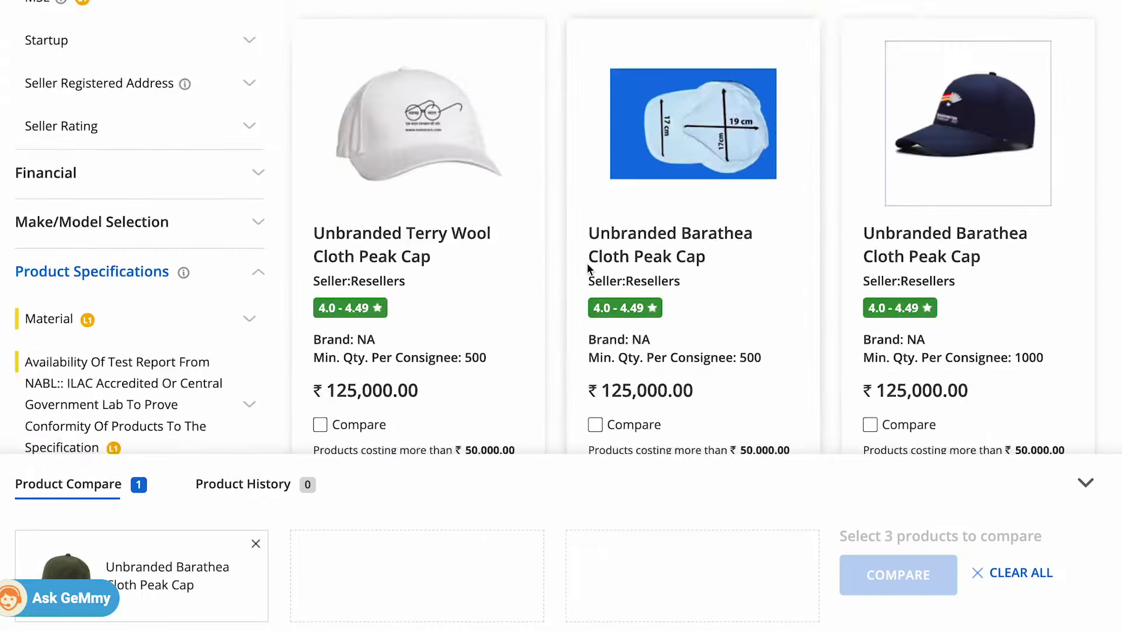
{"action": "left_click", "coordinate": [320, 160]}
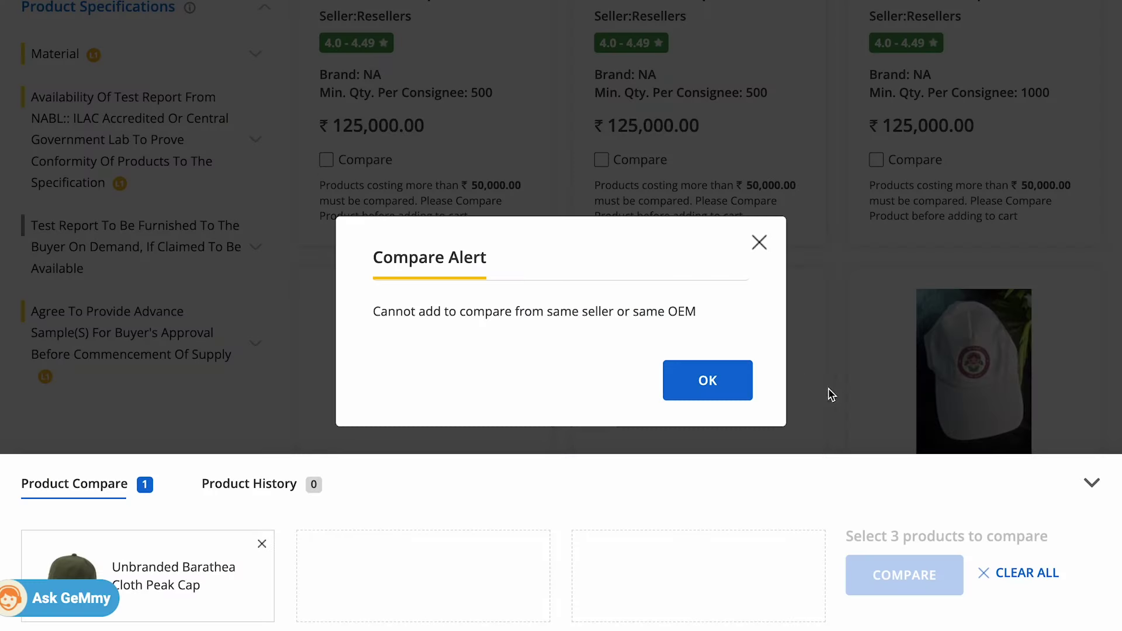
{"action": "left_click", "coordinate": [733, 378]}
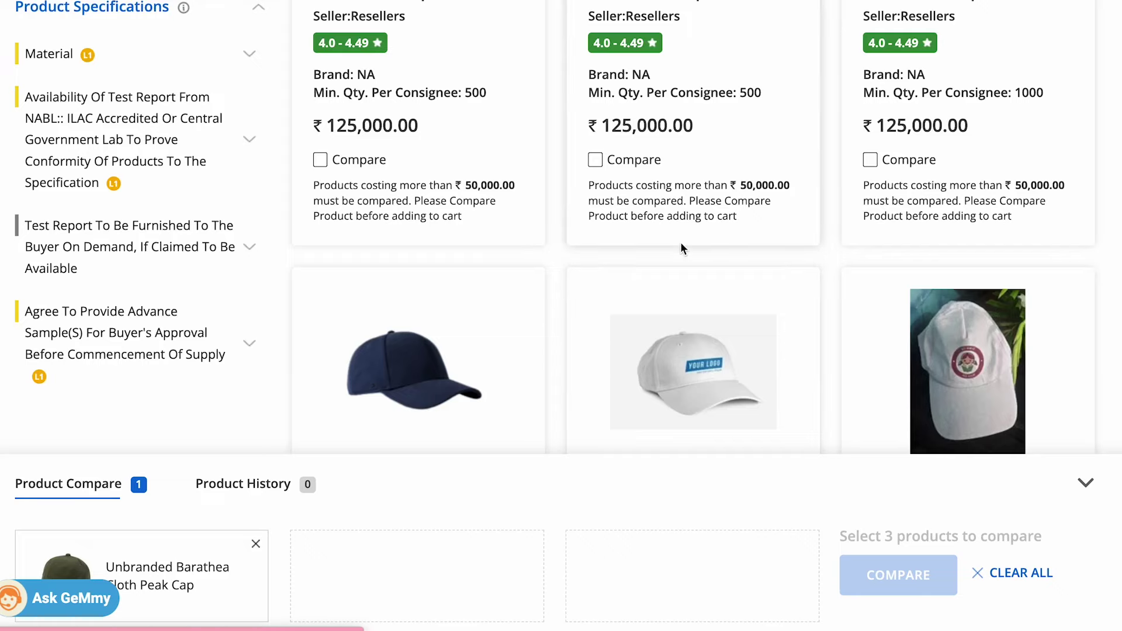
Add the ₹600,000.00 WALIND Barathea Cloth Peak Cap to the product comparison as the second product.
{"action": "scroll", "coordinate": [672, 243], "scroll_direction": "down", "scroll_amount": 15}
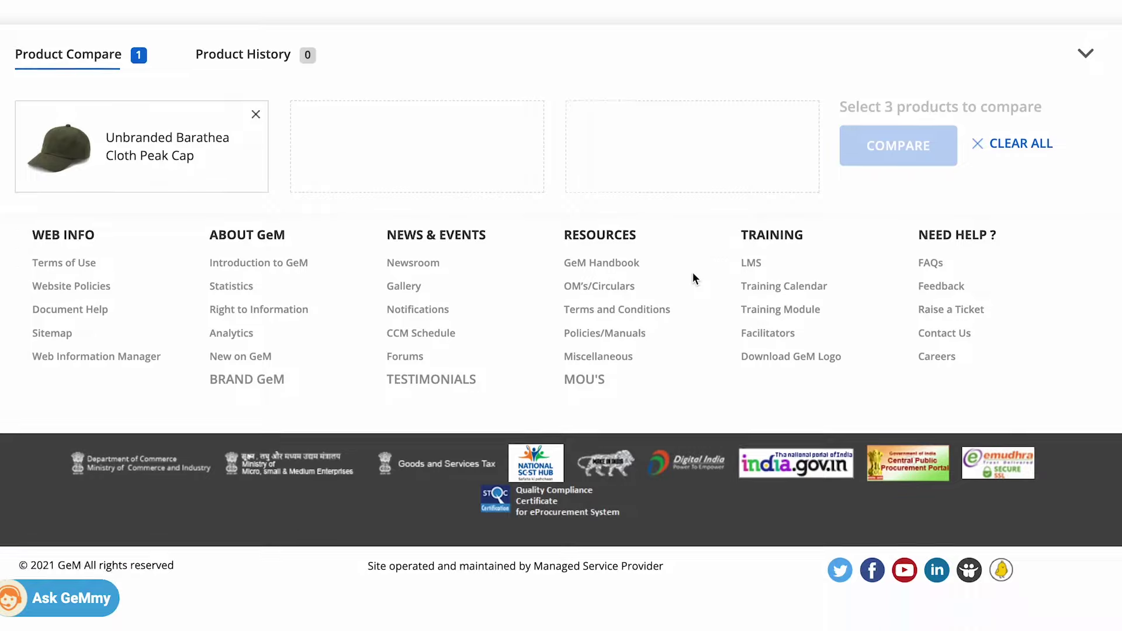
{"action": "scroll", "coordinate": [696, 292], "scroll_direction": "up", "scroll_amount": 5}
{"action": "scroll", "coordinate": [681, 268], "scroll_direction": "down", "scroll_amount": 1}
{"action": "left_click_drag", "start_coordinate": [633, 217], "coordinate": [684, 221]}
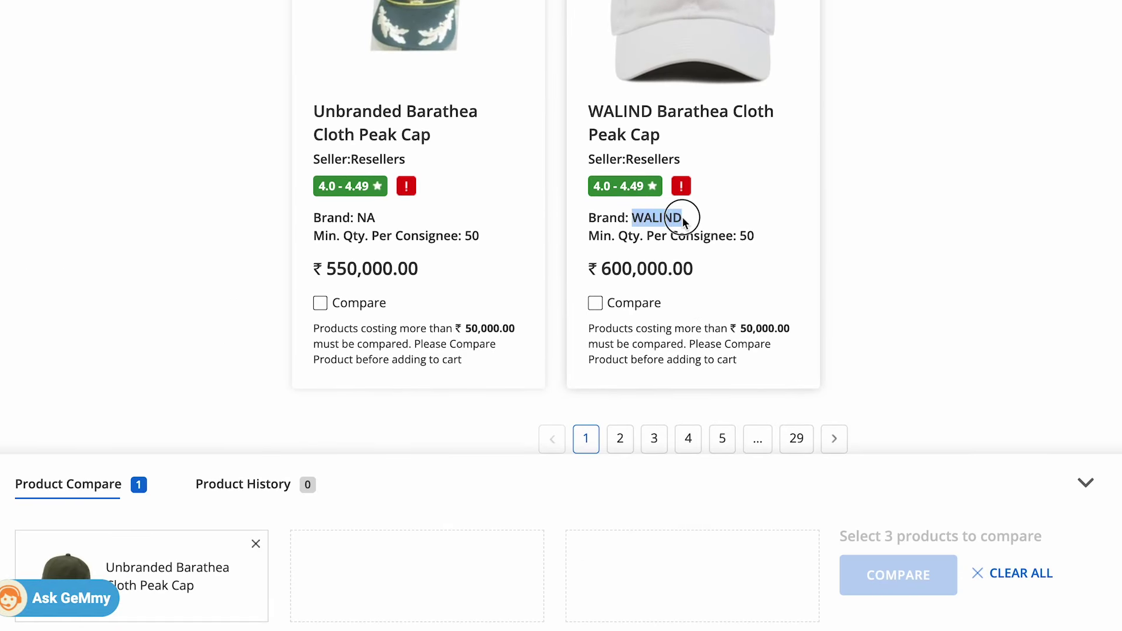
{"action": "left_click", "coordinate": [595, 303]}
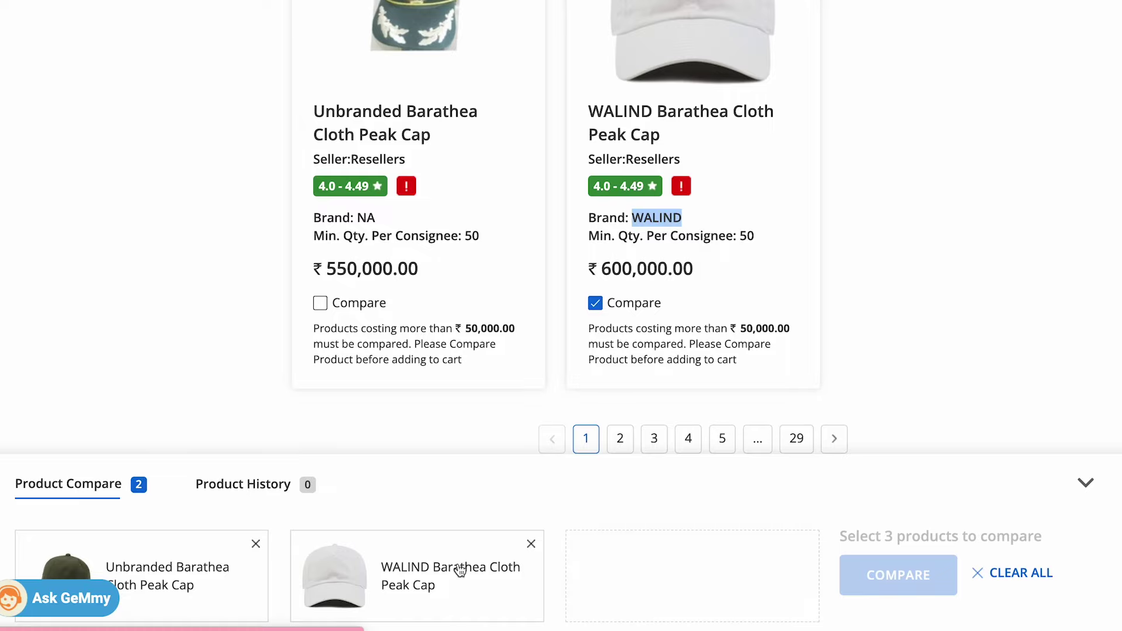
Add the NN Barathea Cloth Peak Cap from page 2 of the results as the third product to compare.
{"action": "left_click", "coordinate": [620, 439]}
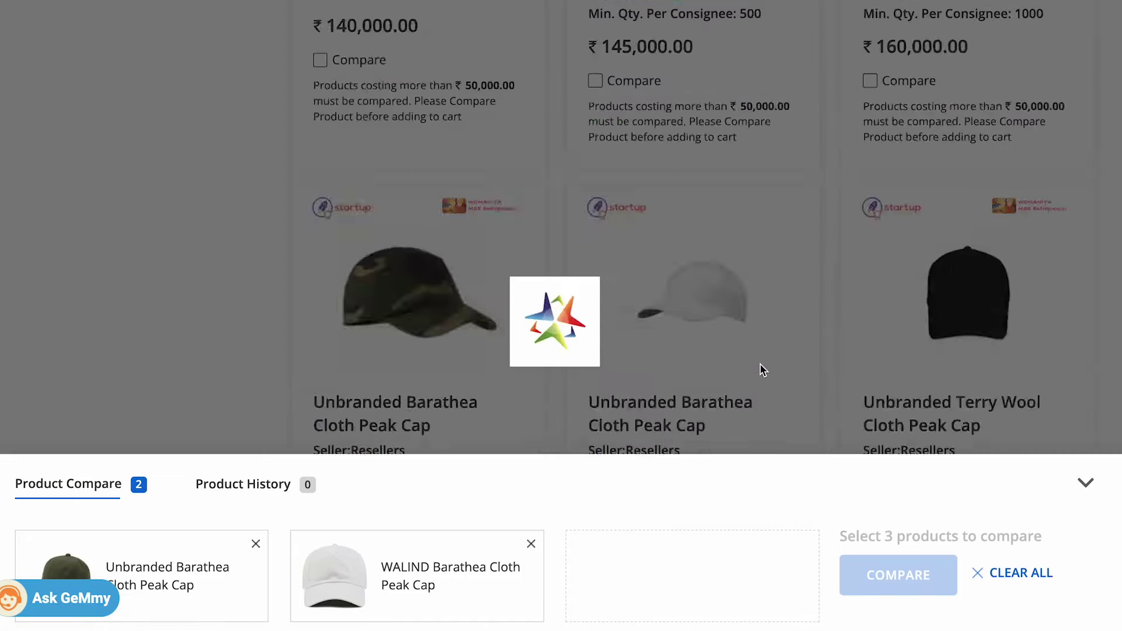
{"action": "scroll", "coordinate": [661, 378], "scroll_direction": "down", "scroll_amount": 9}
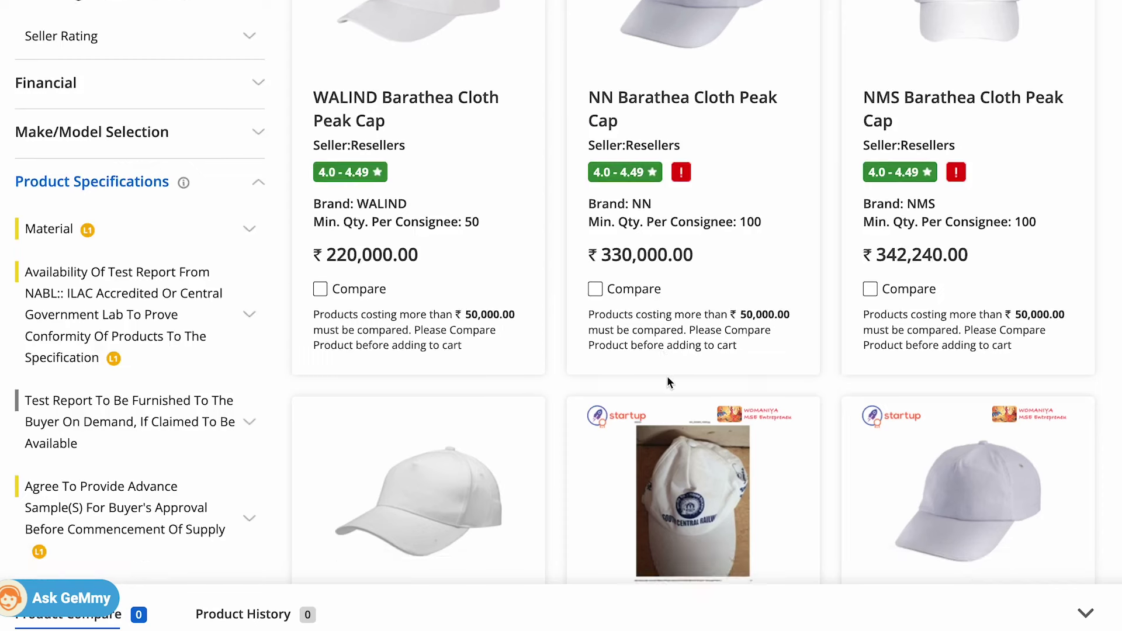
{"action": "left_click", "coordinate": [638, 202]}
{"action": "left_click_drag", "start_coordinate": [641, 206], "coordinate": [658, 204]}
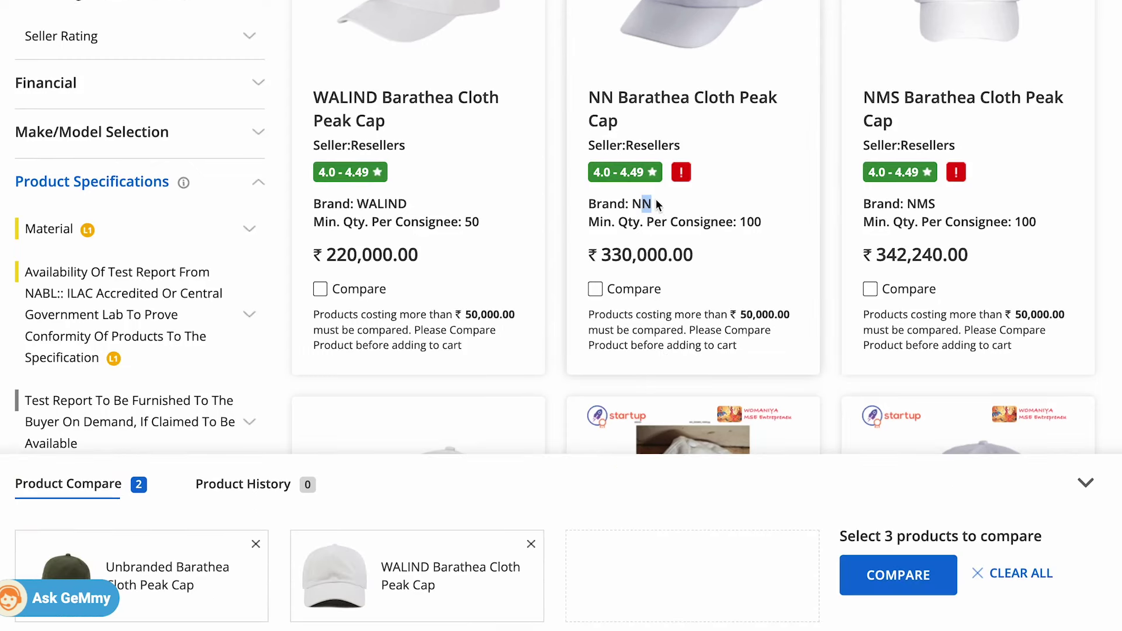
{"action": "left_click", "coordinate": [595, 289]}
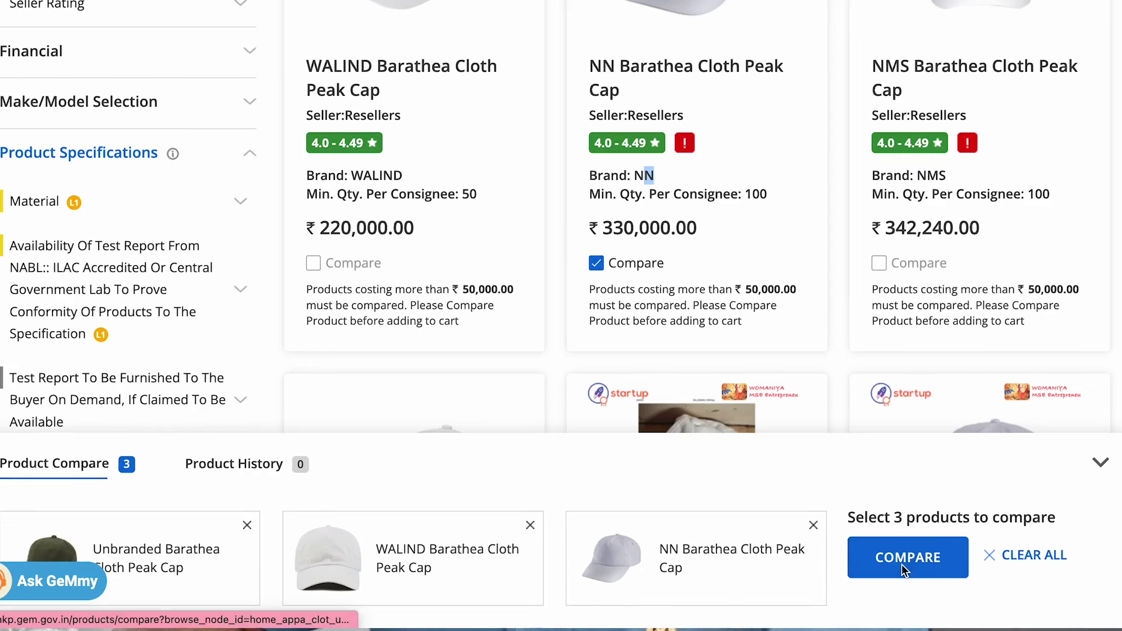
Compare the three selected caps and add the current L1 Unbranded Barathea Cloth Peak Cap to a new cart as a Direct Purchase.
{"action": "left_click", "coordinate": [890, 567]}
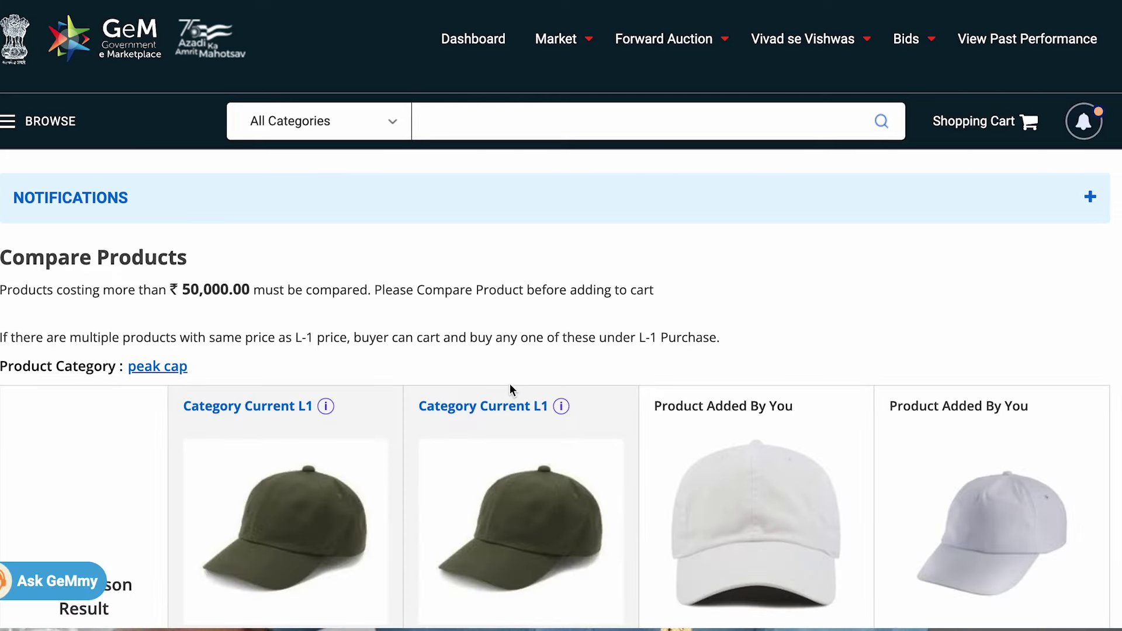
{"action": "scroll", "coordinate": [496, 385], "scroll_direction": "down", "scroll_amount": 7}
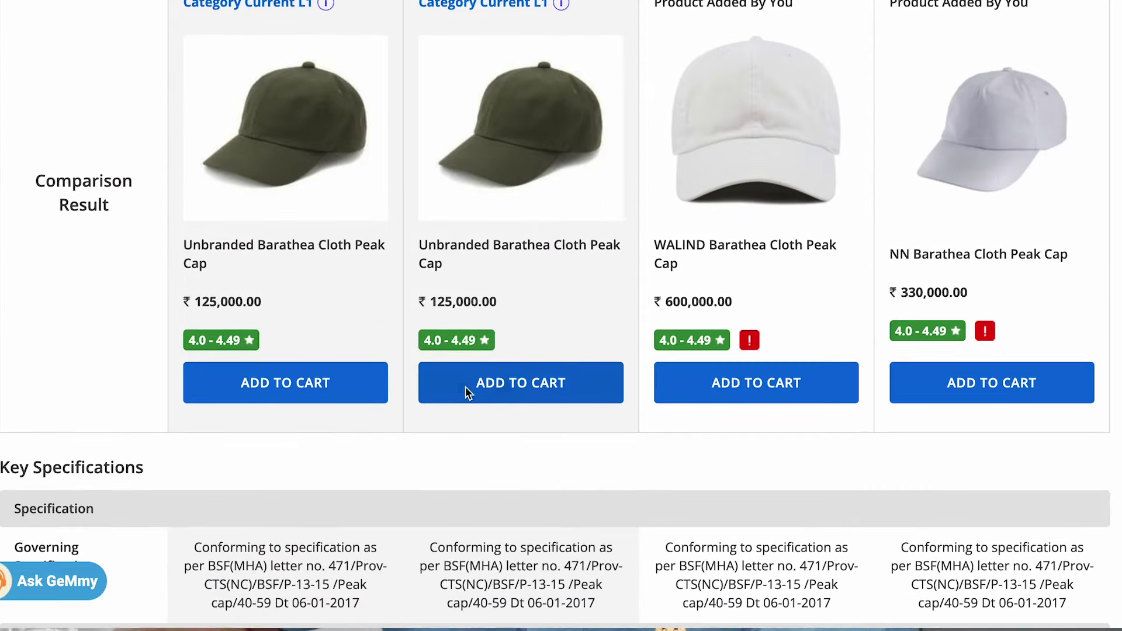
{"action": "left_click", "coordinate": [532, 387]}
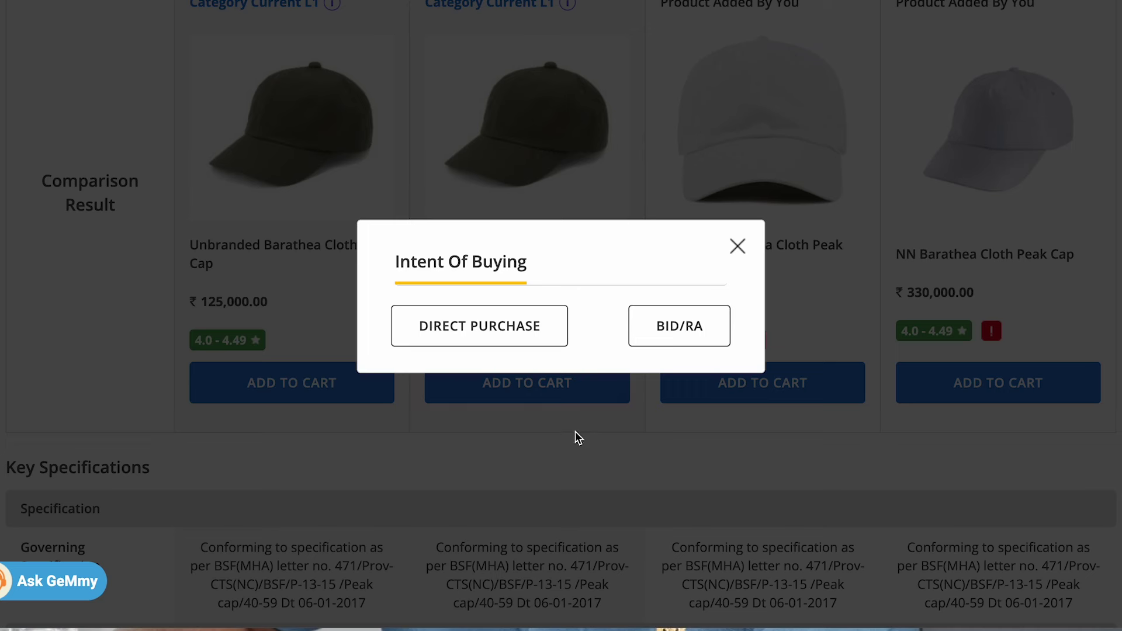
{"action": "left_click", "coordinate": [459, 333]}
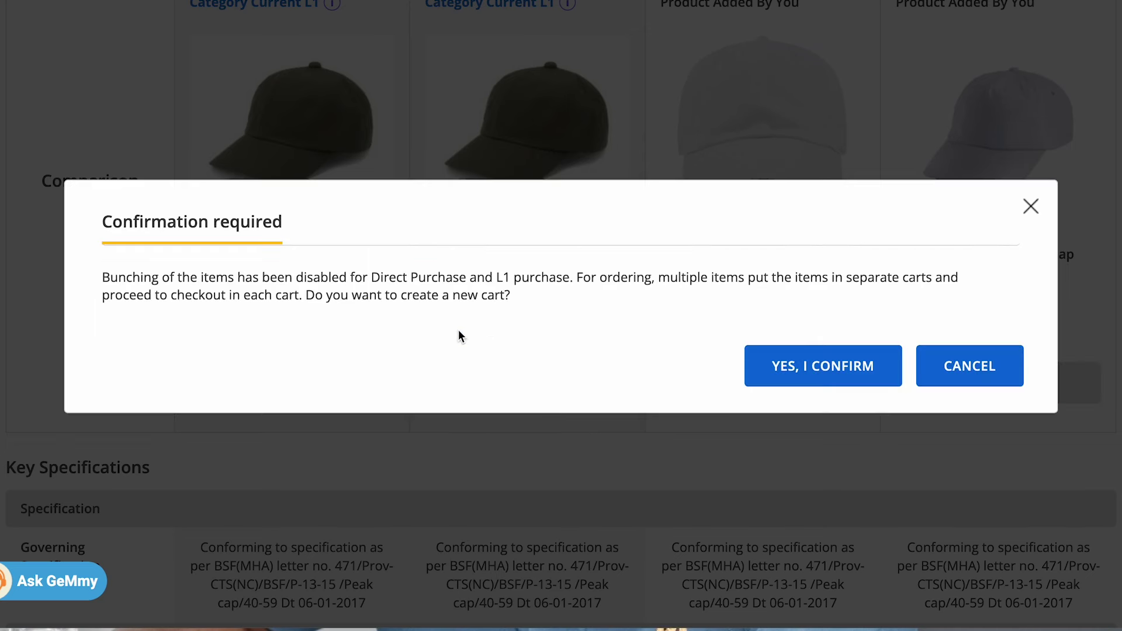
{"action": "left_click", "coordinate": [817, 372]}
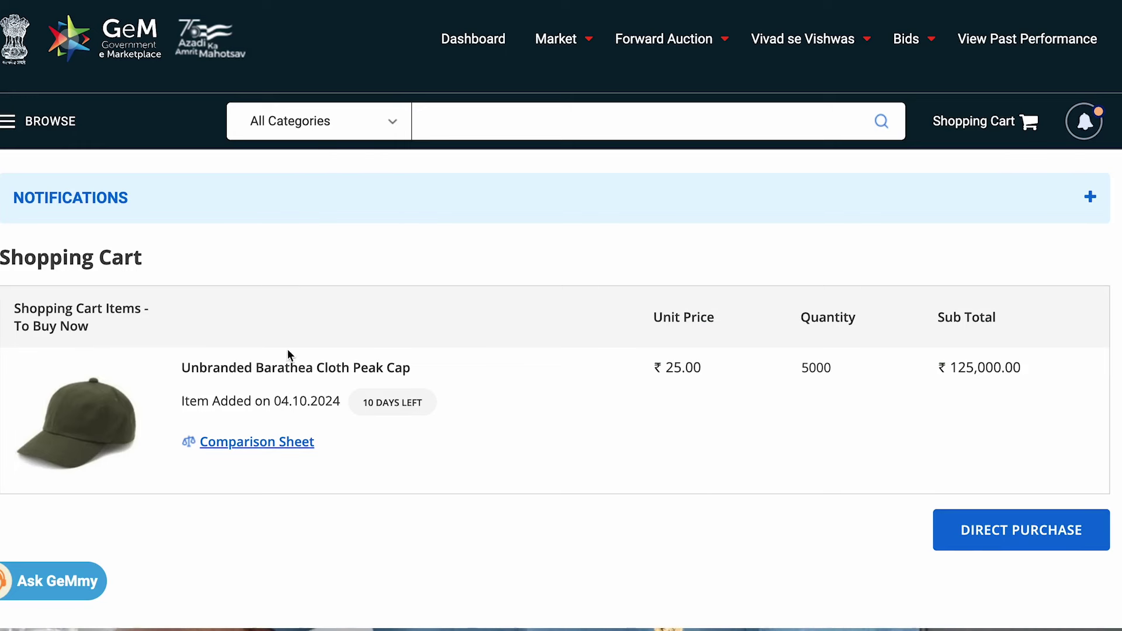
Start the direct purchase of the Unbranded Barathea Cloth Peak Cap in the shopping cart.
{"action": "left_click", "coordinate": [1024, 544]}
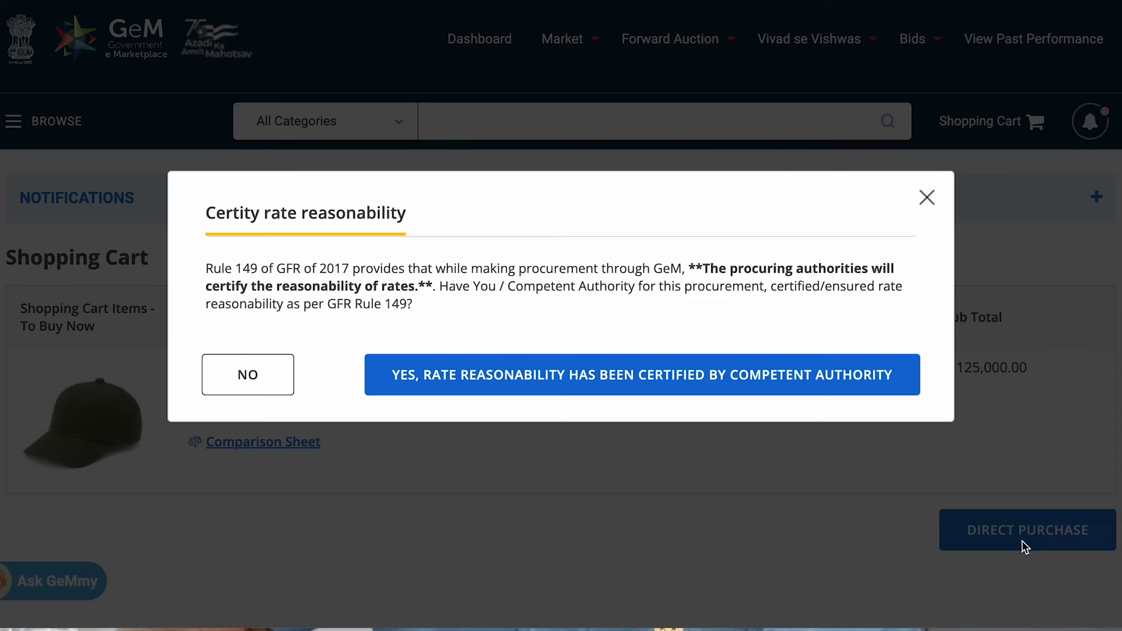